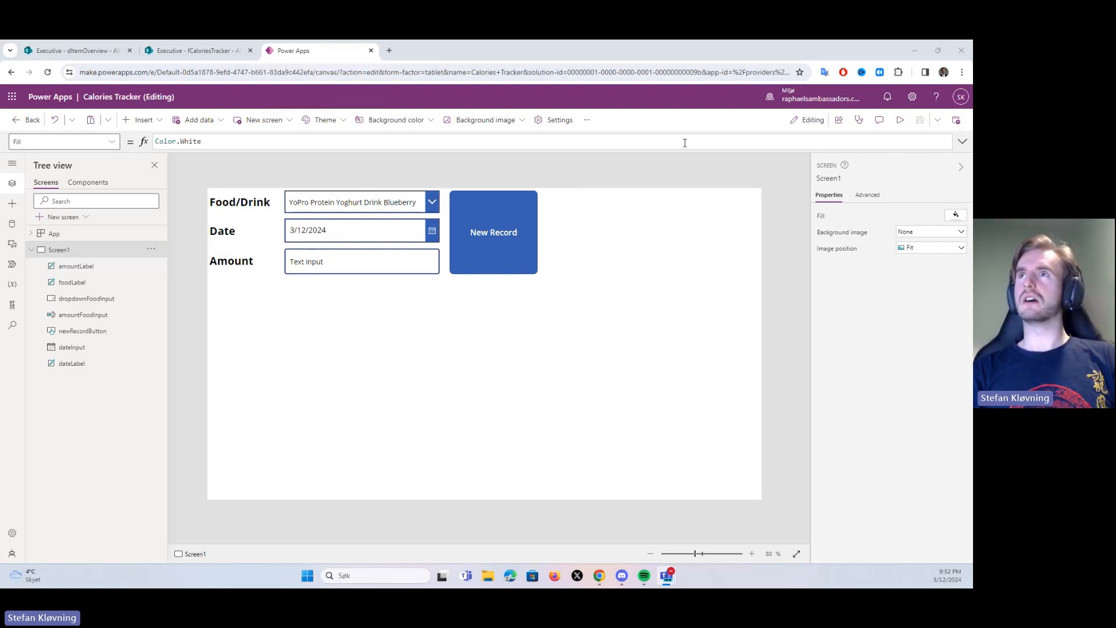
# Compare the columns of the dItemOverview and fCaloriesTracker lists in SharePoint
pyautogui.click(88, 51)
pyautogui.click(183, 51)
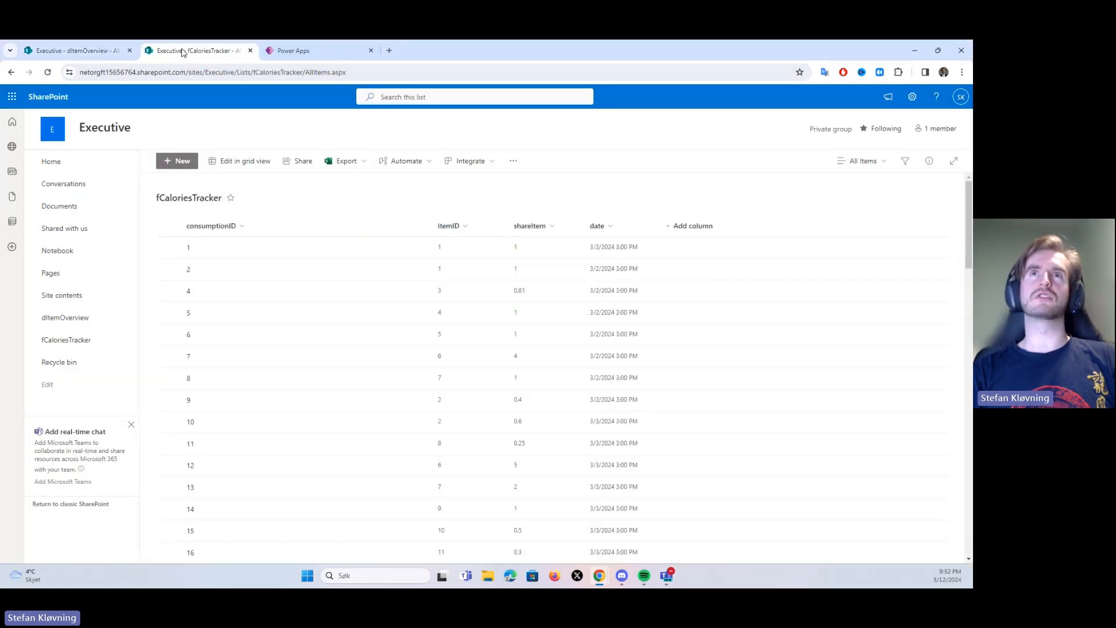
pyautogui.click(313, 52)
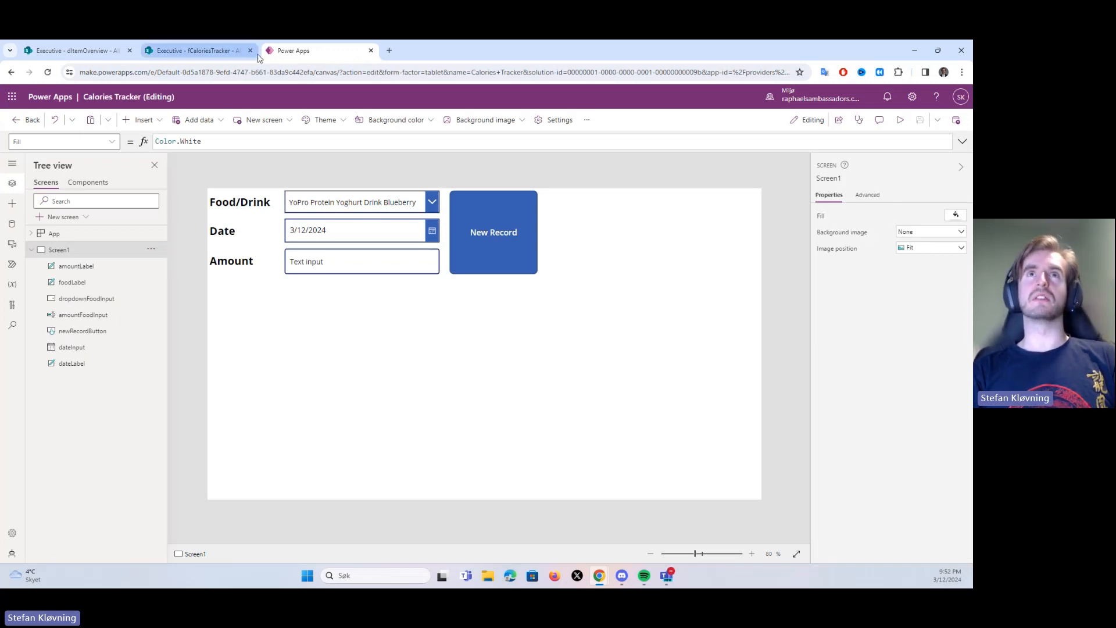
pyautogui.click(82, 51)
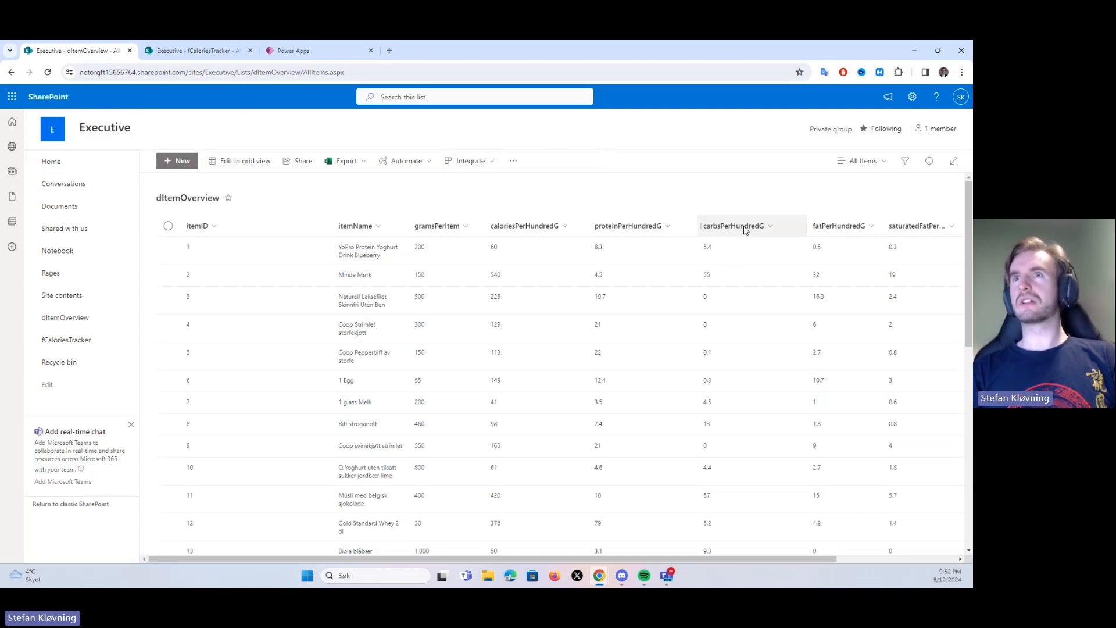
pyautogui.moveTo(617, 560)
pyautogui.mouseDown()
pyautogui.moveTo(745, 565)
pyautogui.moveTo(610, 561)
pyautogui.mouseUp()
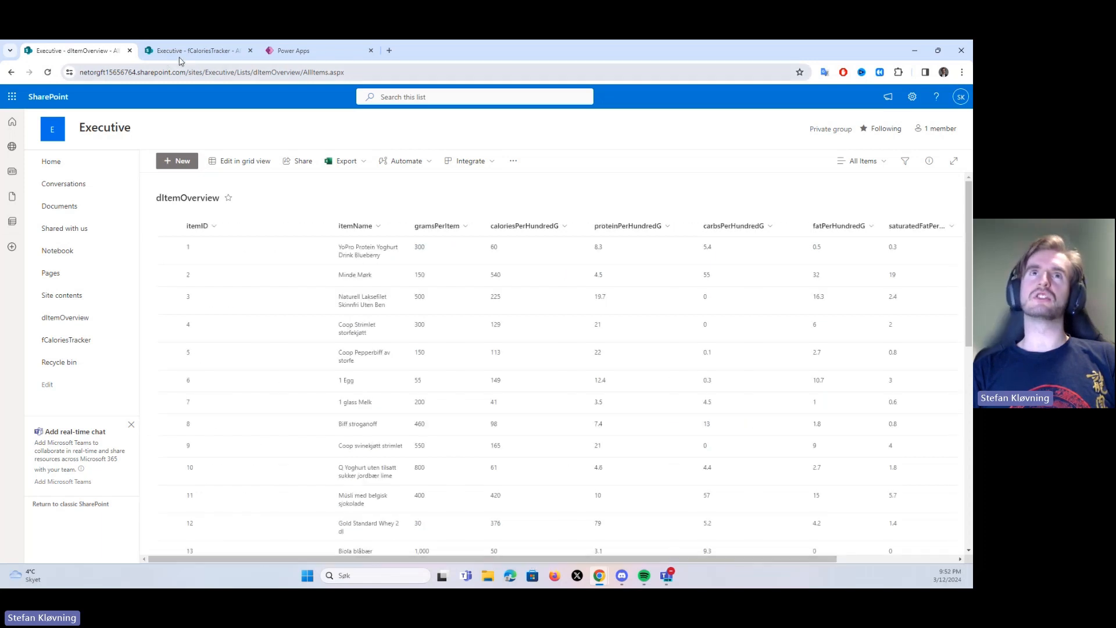
pyautogui.click(181, 52)
pyautogui.click(67, 52)
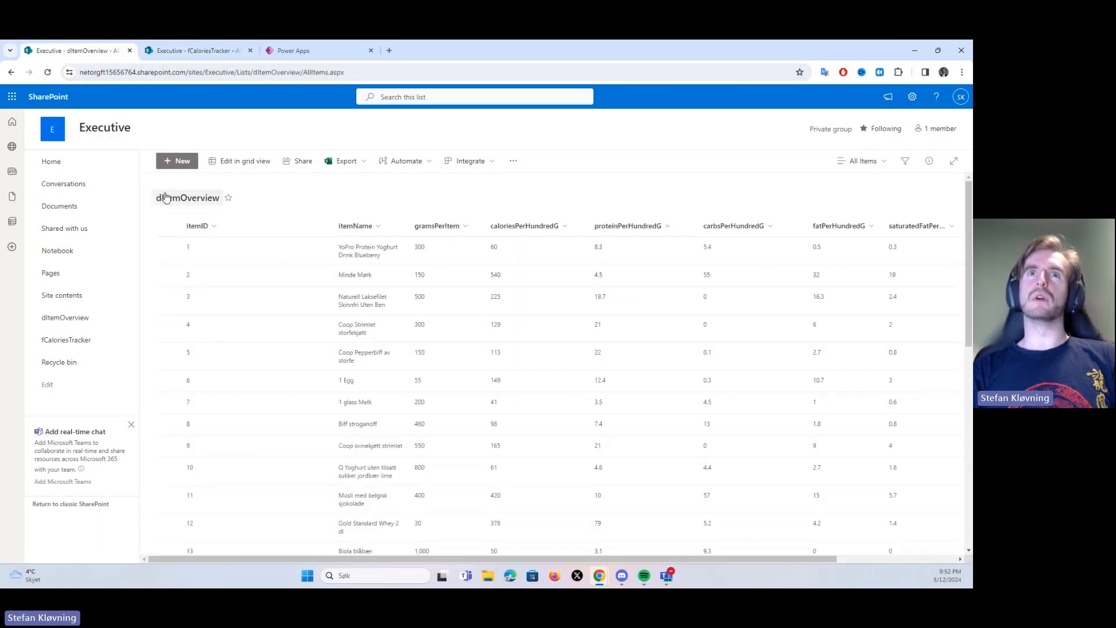
pyautogui.click(185, 51)
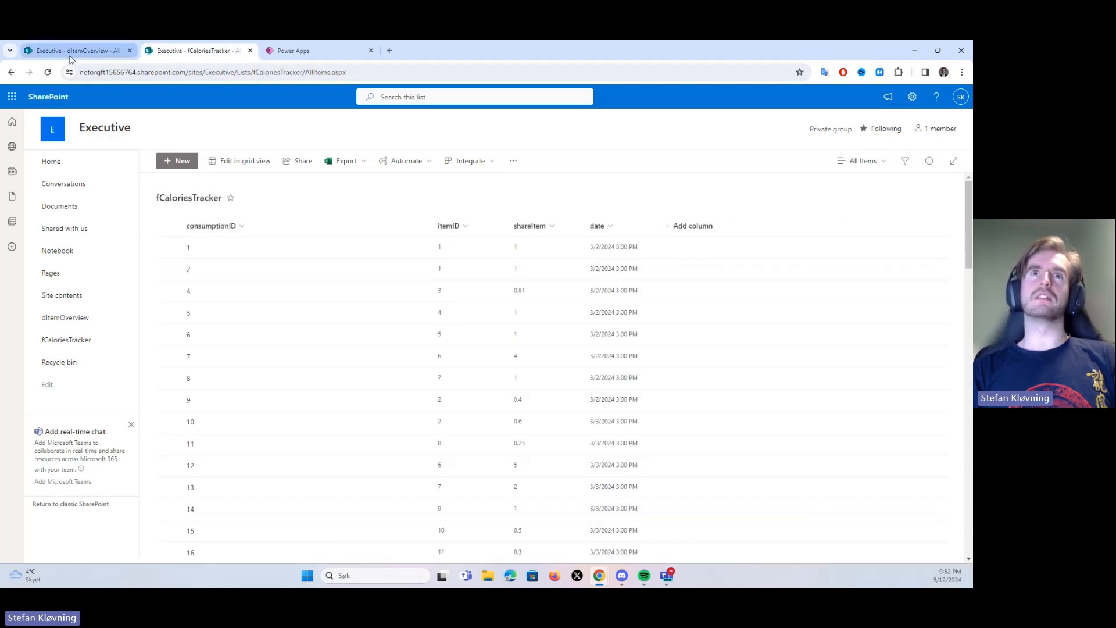
pyautogui.click(70, 54)
pyautogui.click(192, 54)
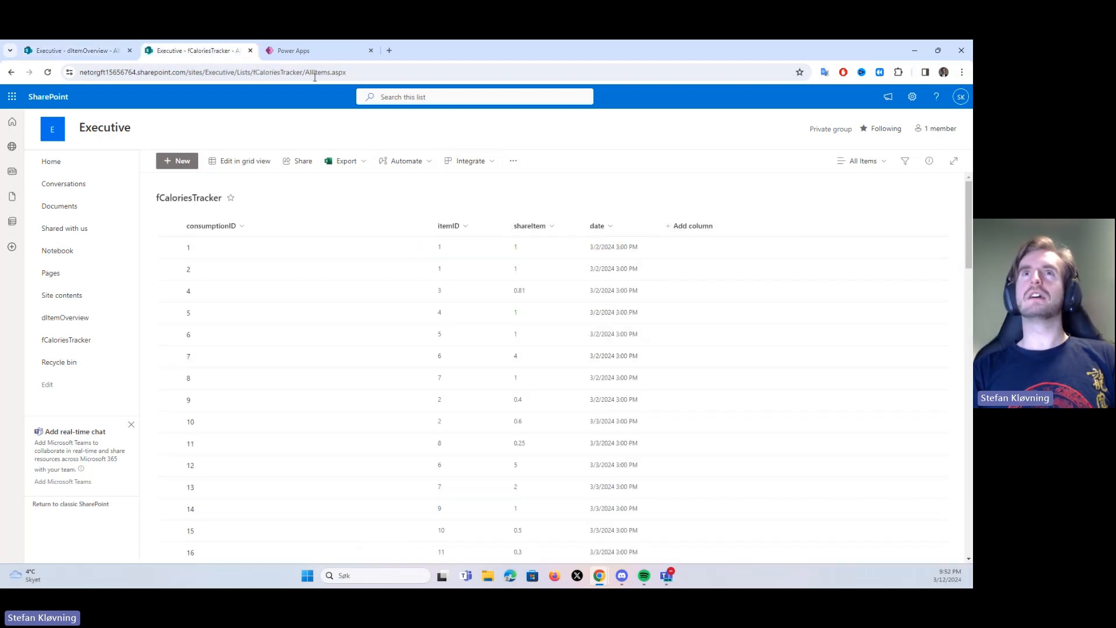
# Switch to Power Apps and inspect the Food/Drink dropdown, the date picker and the Amount text input on Screen1
pyautogui.click(297, 52)
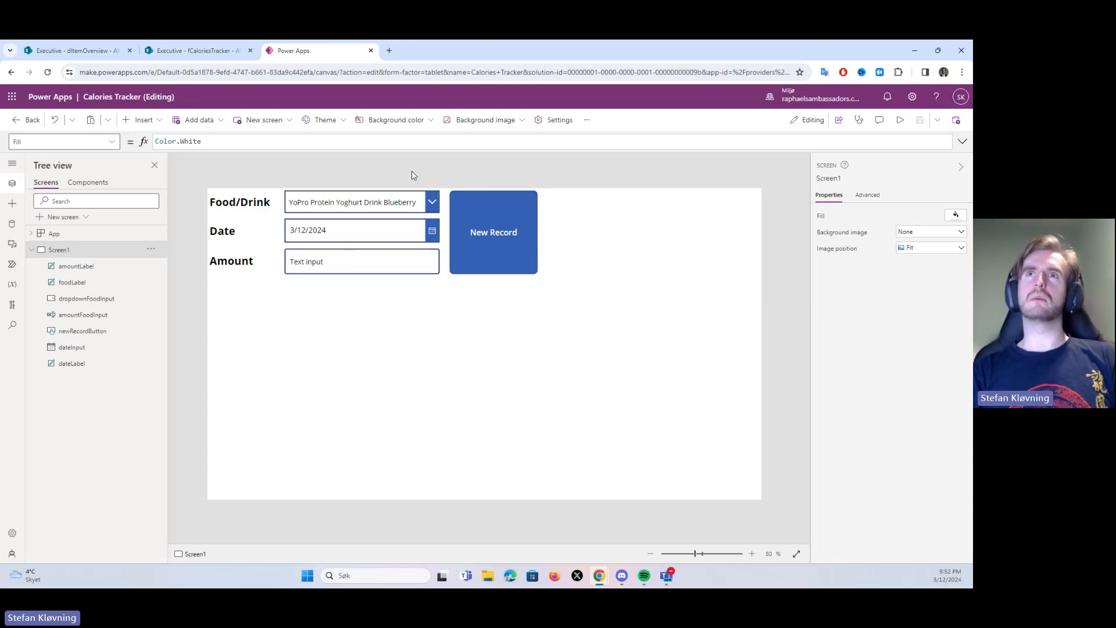
pyautogui.click(293, 203)
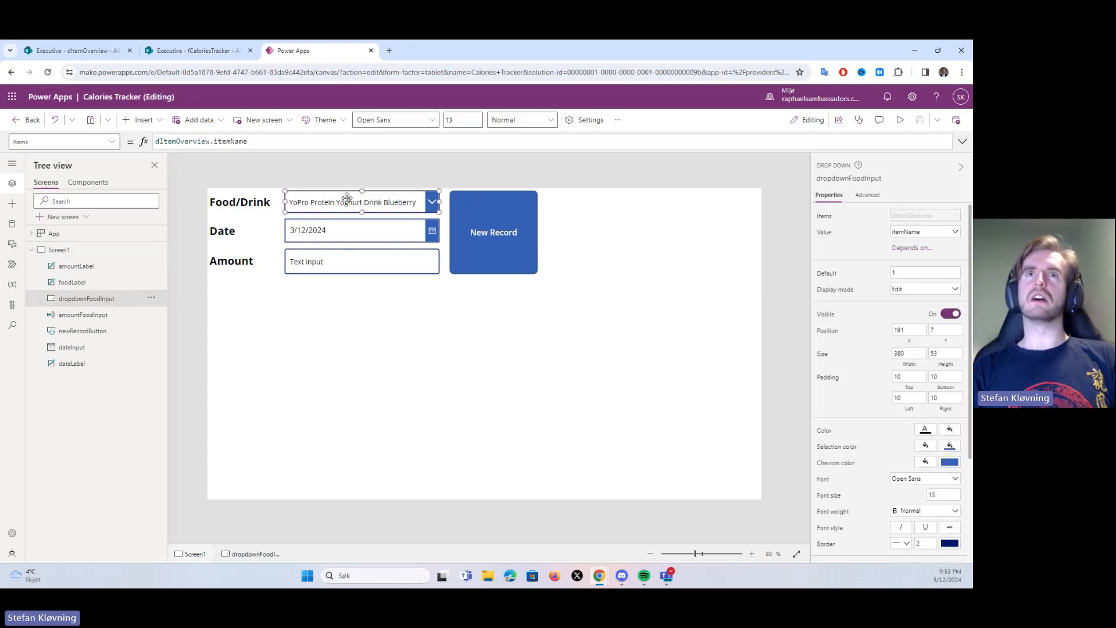
pyautogui.click(344, 236)
pyautogui.click(325, 260)
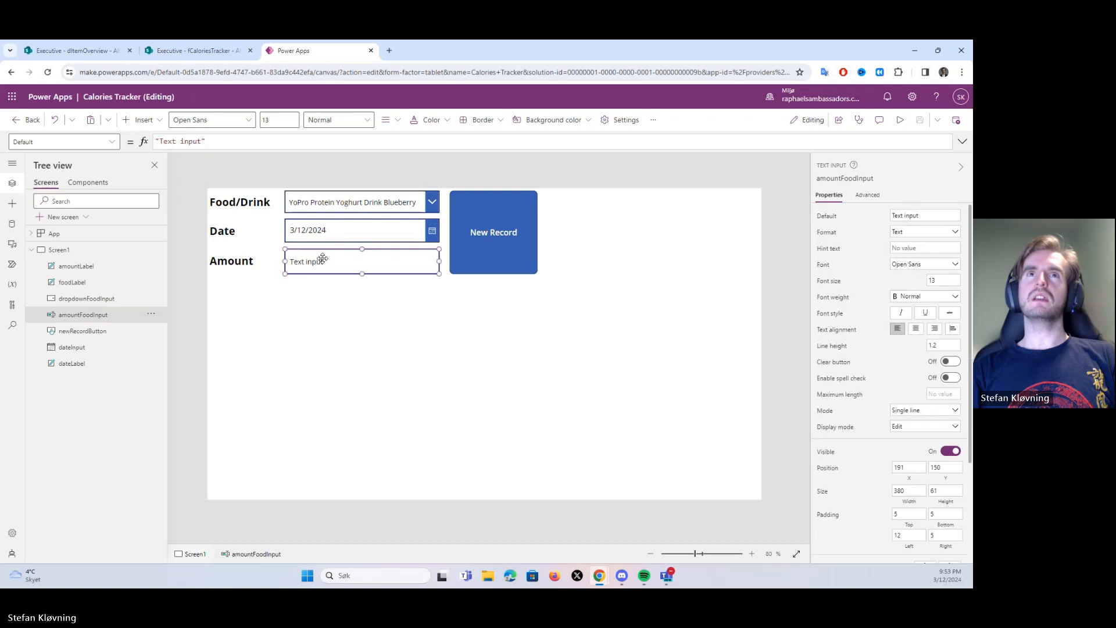
# Examine the New Record button's full OnSelect formula, especially the line that sets varItemID, then collapse the formula
pyautogui.click(503, 230)
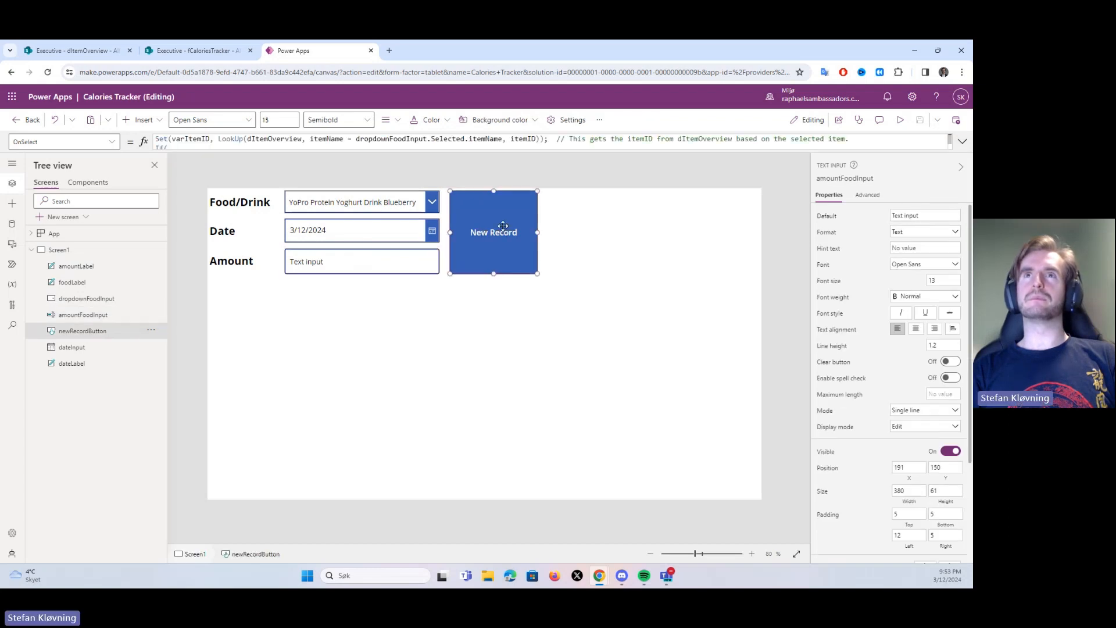
pyautogui.click(963, 143)
pyautogui.click(964, 143)
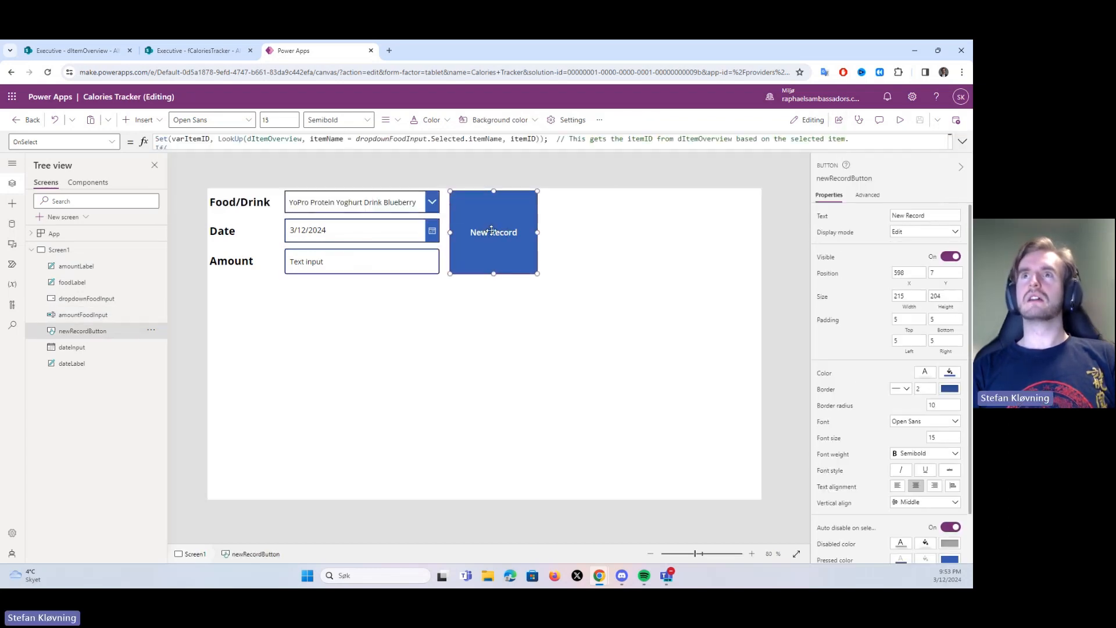
pyautogui.click(963, 142)
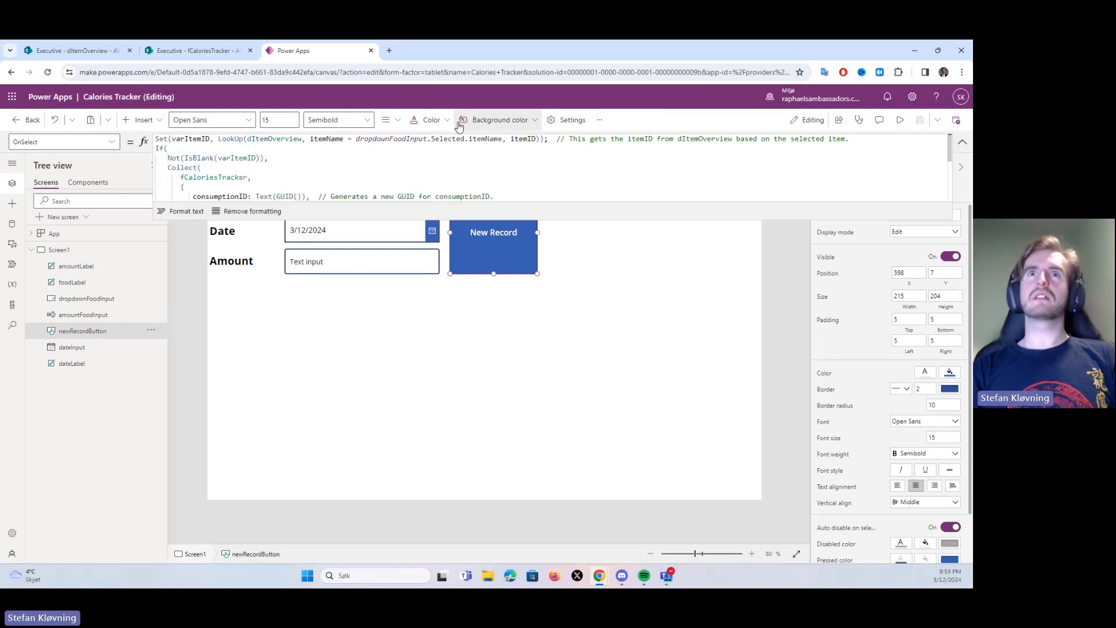
pyautogui.moveTo(348, 219); pyautogui.dragTo(348, 355)
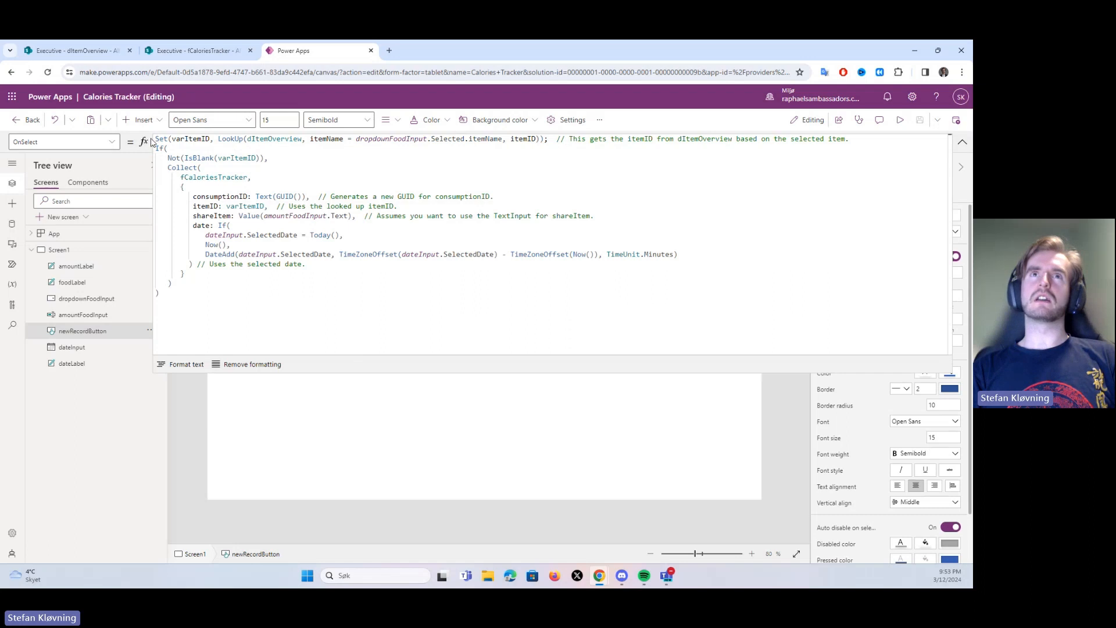
pyautogui.moveTo(156, 139); pyautogui.dragTo(866, 137)
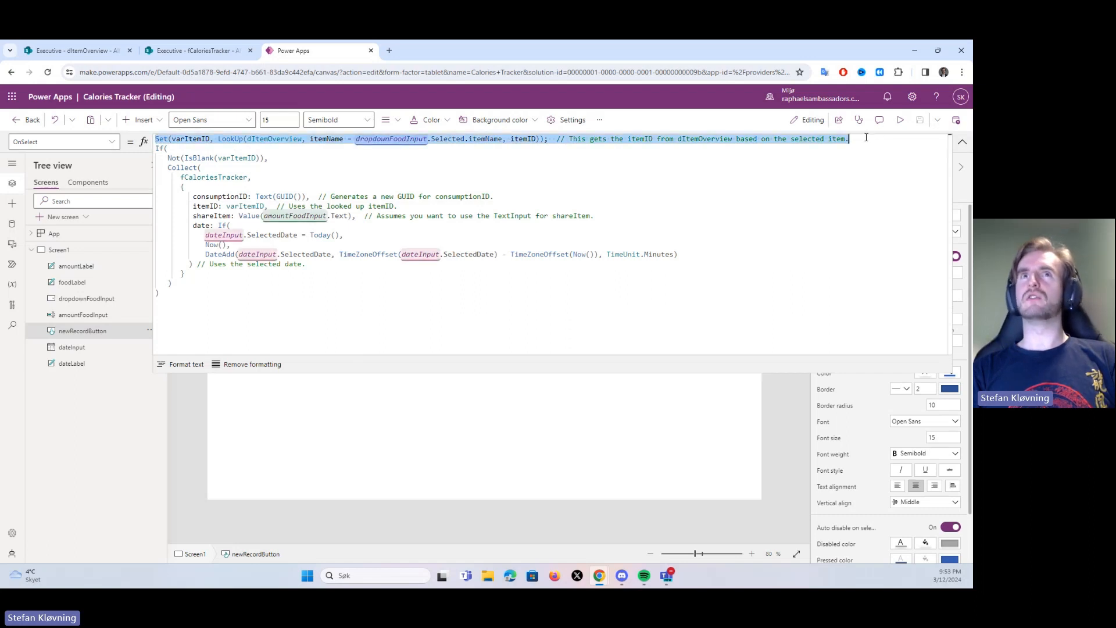
pyautogui.doubleClick(172, 139)
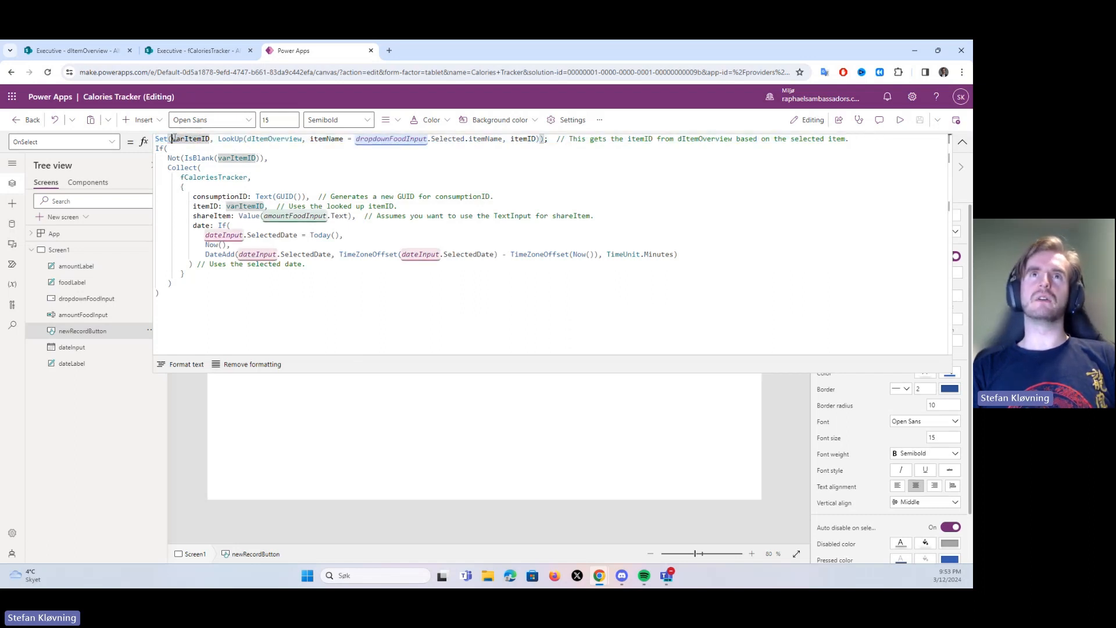
pyautogui.click(237, 139)
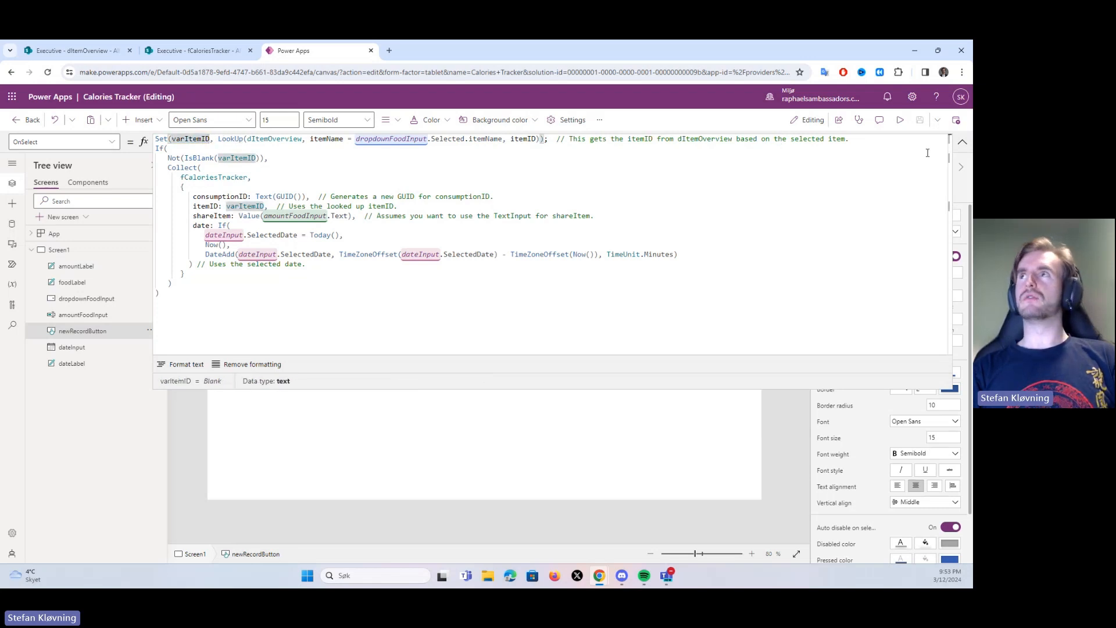
pyautogui.click(962, 142)
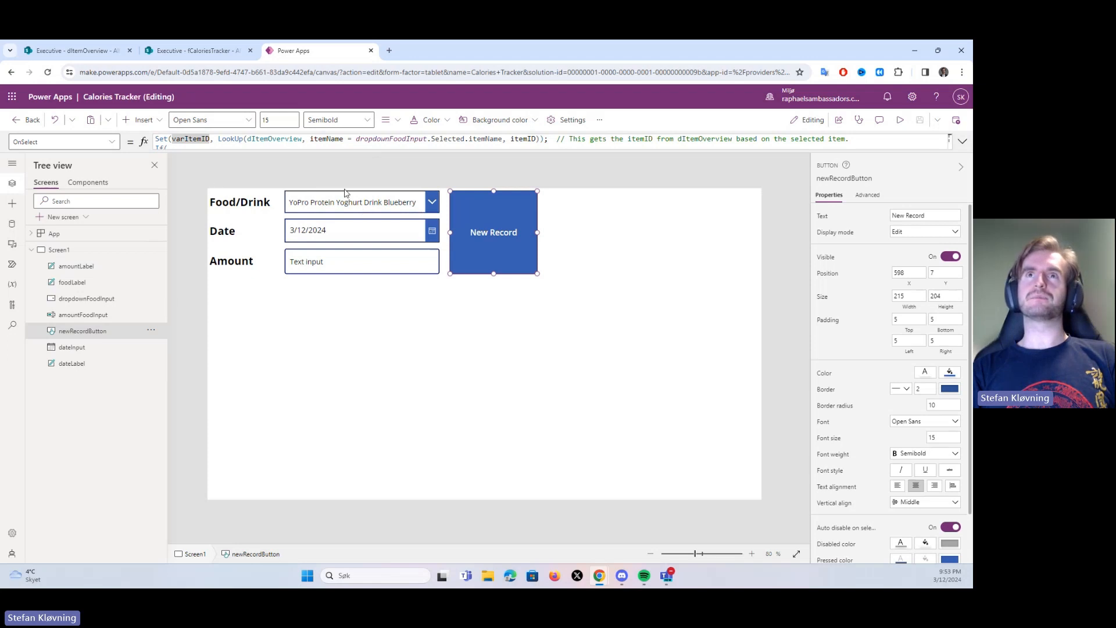
# Examine the Food/Drink dropdown's Items formula alongside the app's connected data sources
pyautogui.click(368, 198)
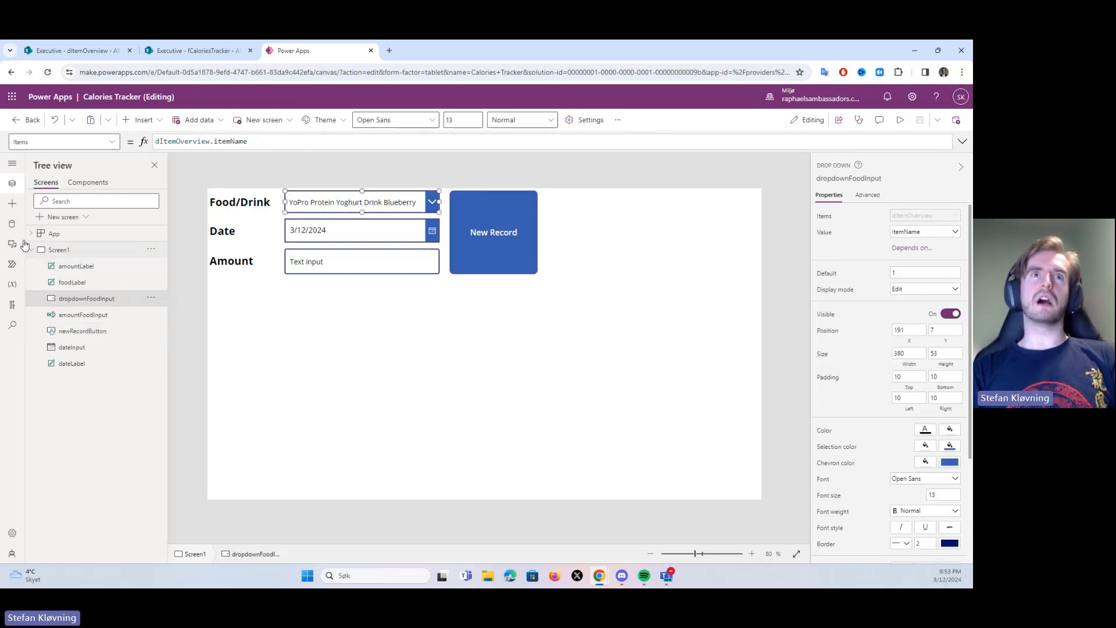
pyautogui.click(12, 224)
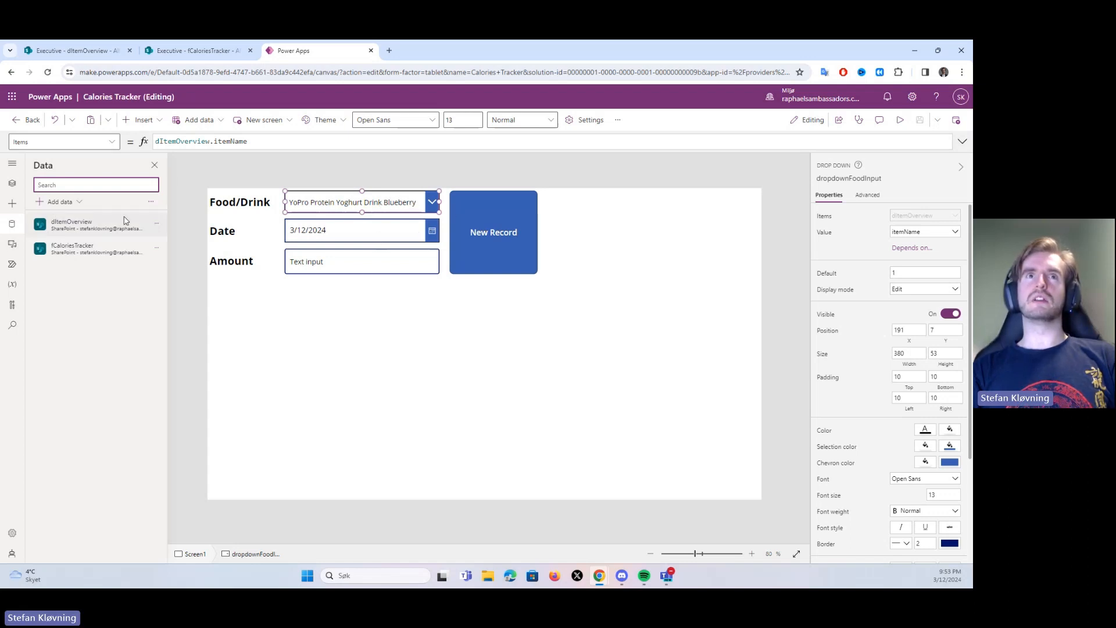
pyautogui.click(279, 148)
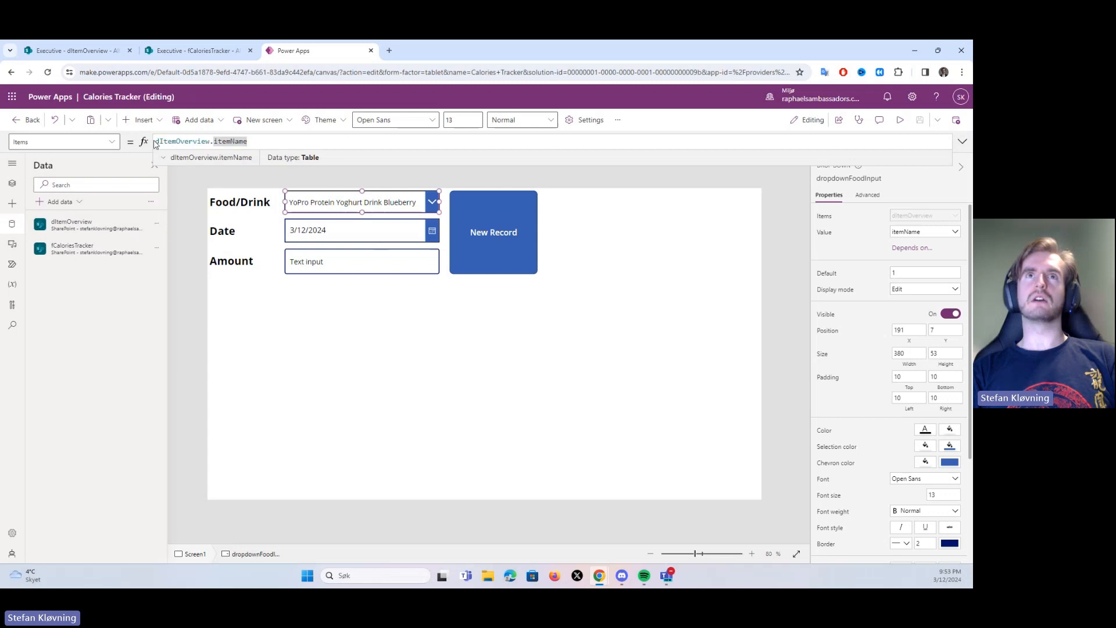
pyautogui.moveTo(156, 143); pyautogui.dragTo(218, 141)
pyautogui.click(210, 141)
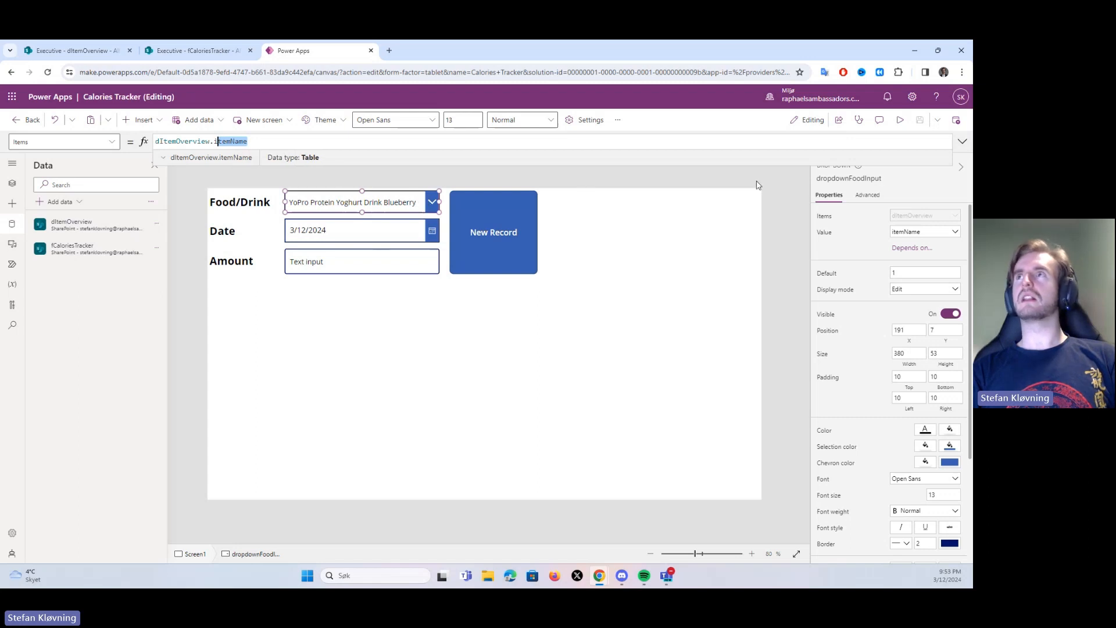
# Preview the app, browse the choices in the Food/Drink dropdown and return to editing
pyautogui.click(900, 119)
pyautogui.click(425, 156)
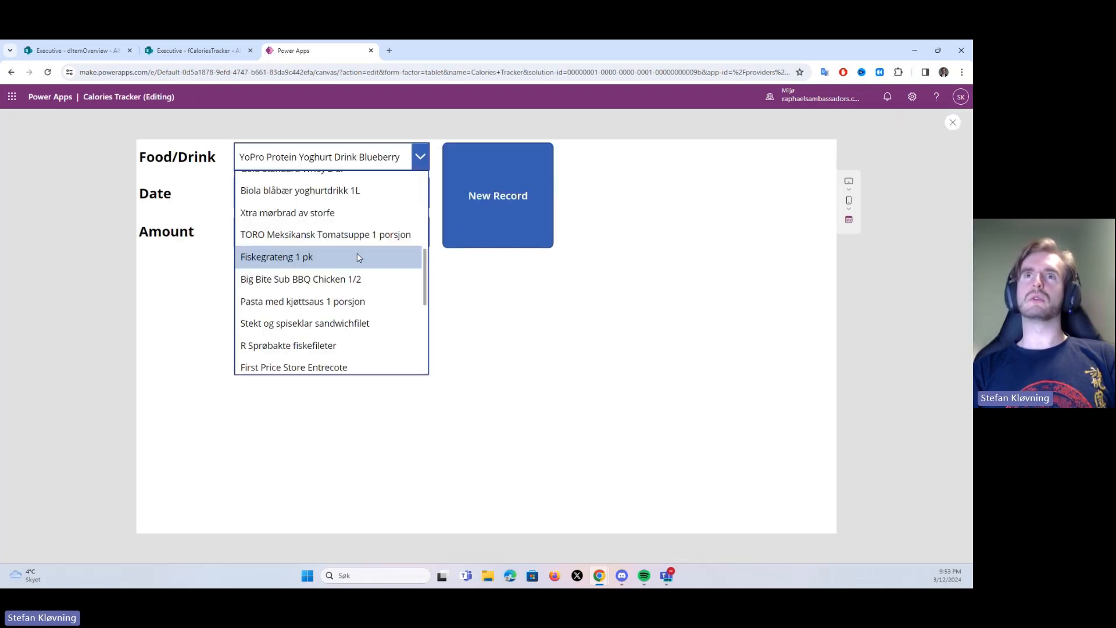
pyautogui.scroll(-5, 356, 257)
pyautogui.click(592, 345)
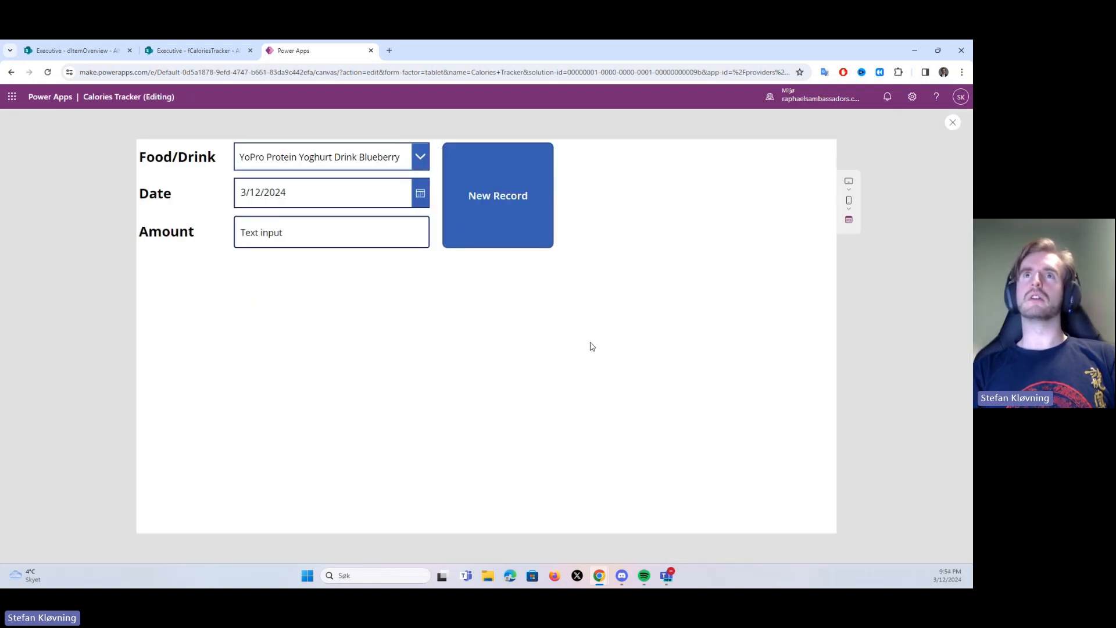
pyautogui.click(953, 122)
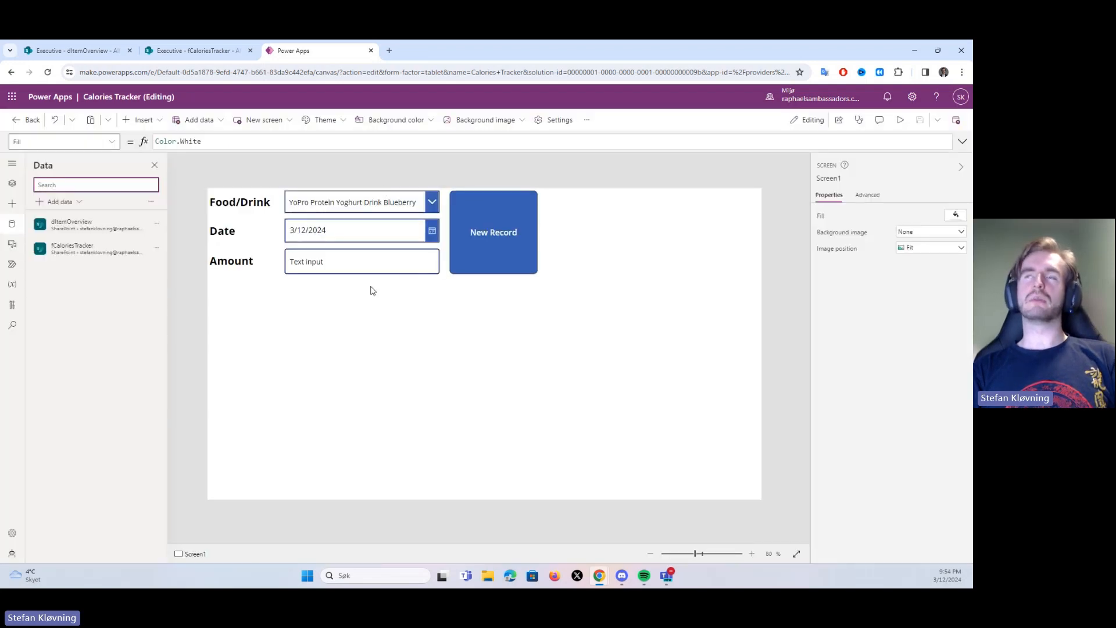
# Examine the LookUp arguments in the New Record button's OnSelect formula, from the selected itemName to the returned itemID
pyautogui.click(529, 214)
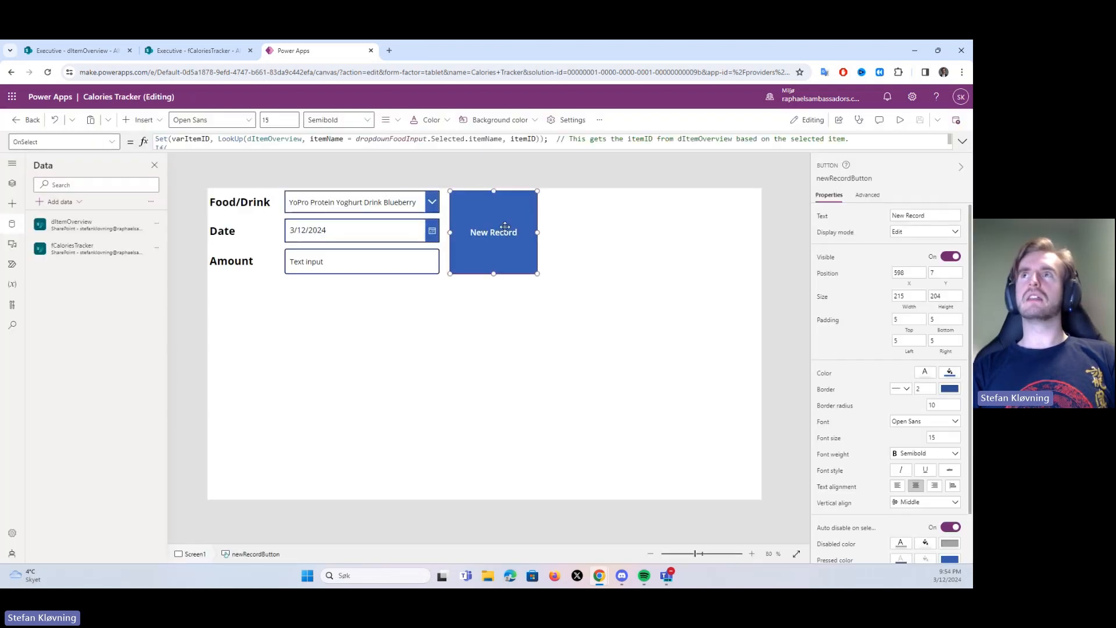
pyautogui.click(963, 142)
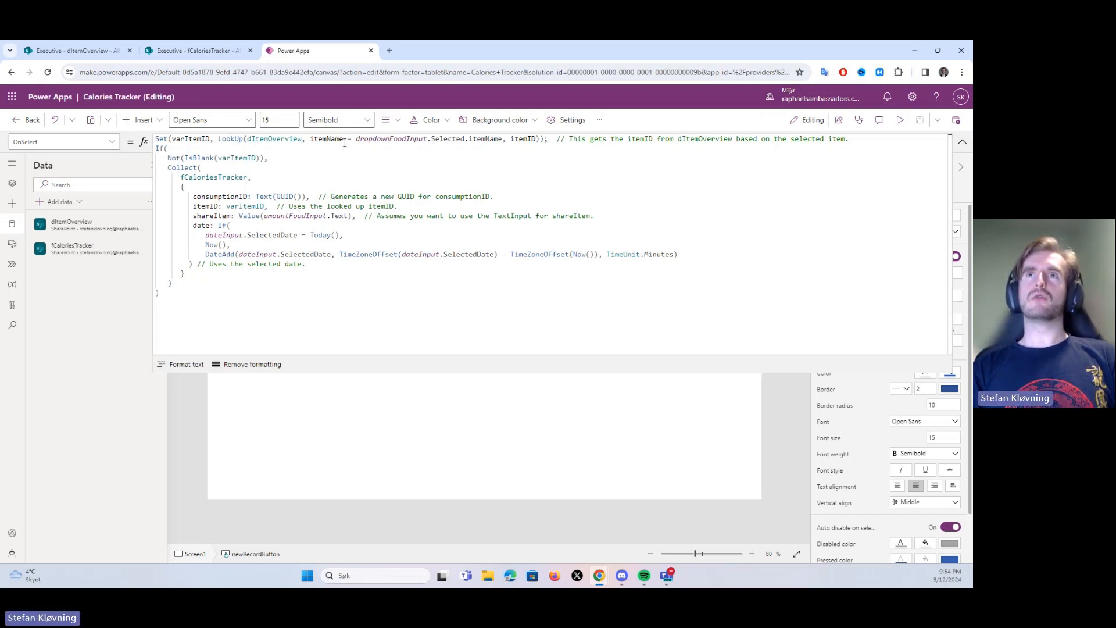
pyautogui.moveTo(359, 138); pyautogui.dragTo(505, 138)
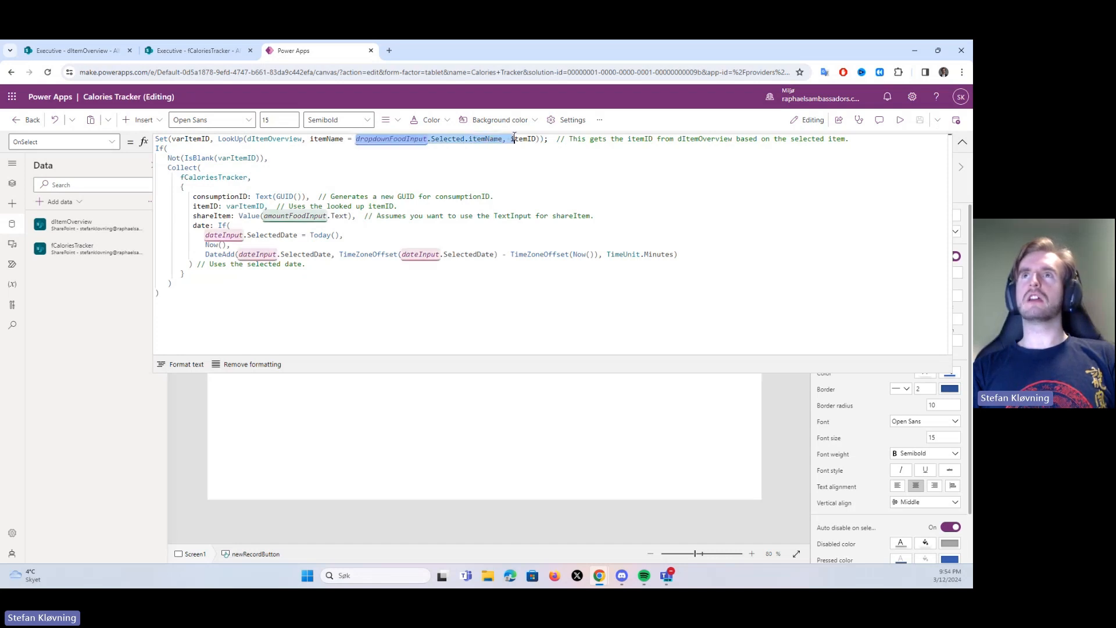
pyautogui.click(505, 139)
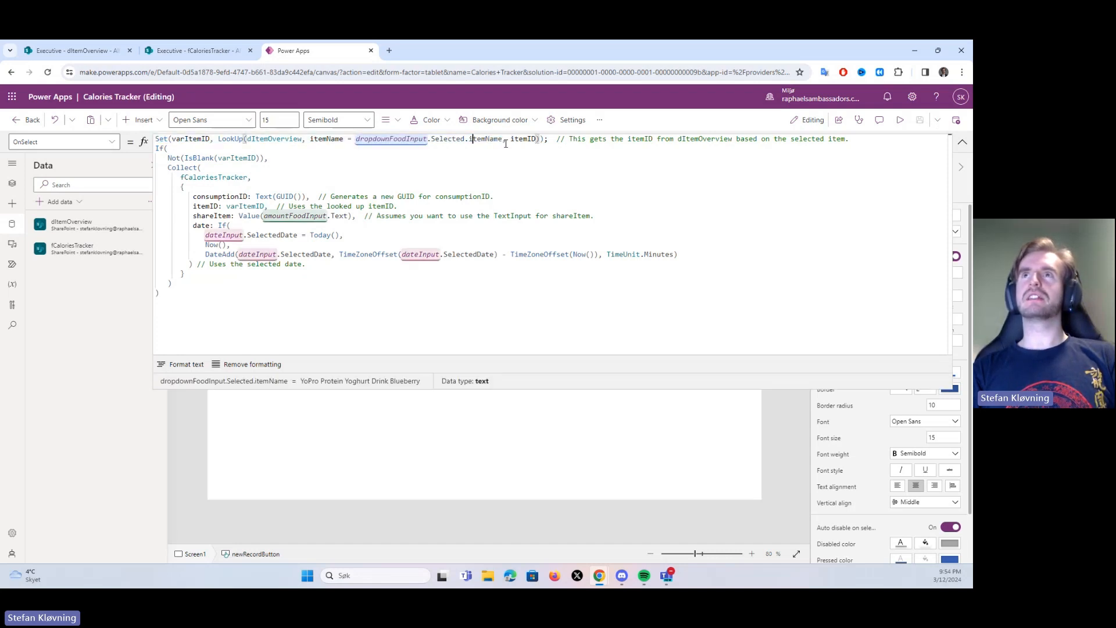
pyautogui.moveTo(511, 139); pyautogui.dragTo(537, 139)
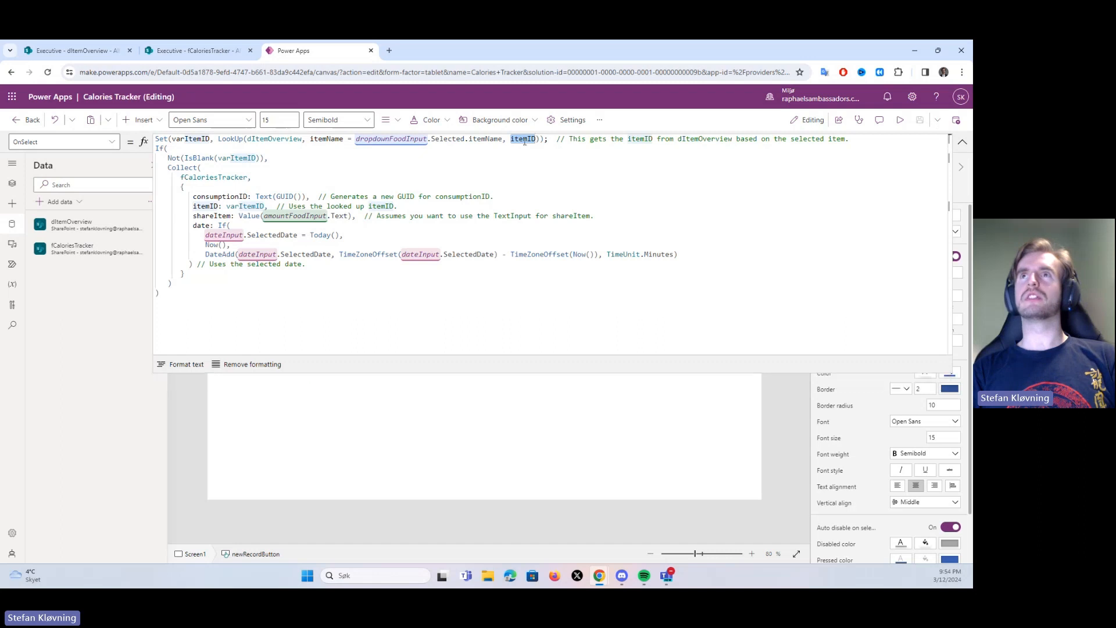
pyautogui.click(523, 138)
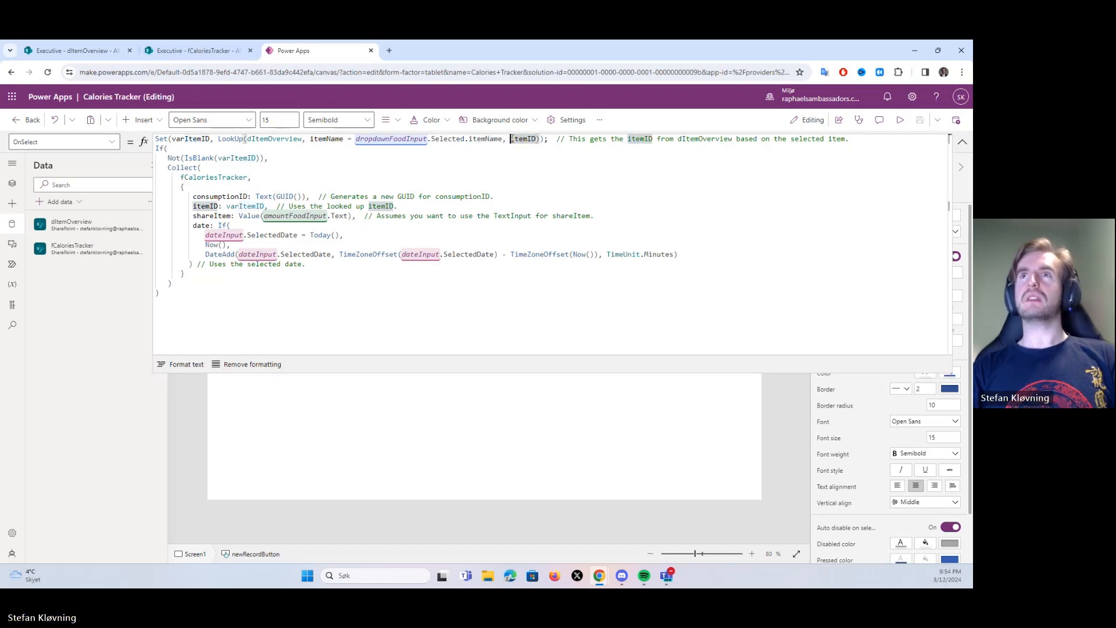
pyautogui.moveTo(510, 138); pyautogui.dragTo(541, 138)
# Check the formula's itemID and Collect target against the columns of the dItemOverview and fCaloriesTracker lists in SharePoint
pyautogui.click(86, 54)
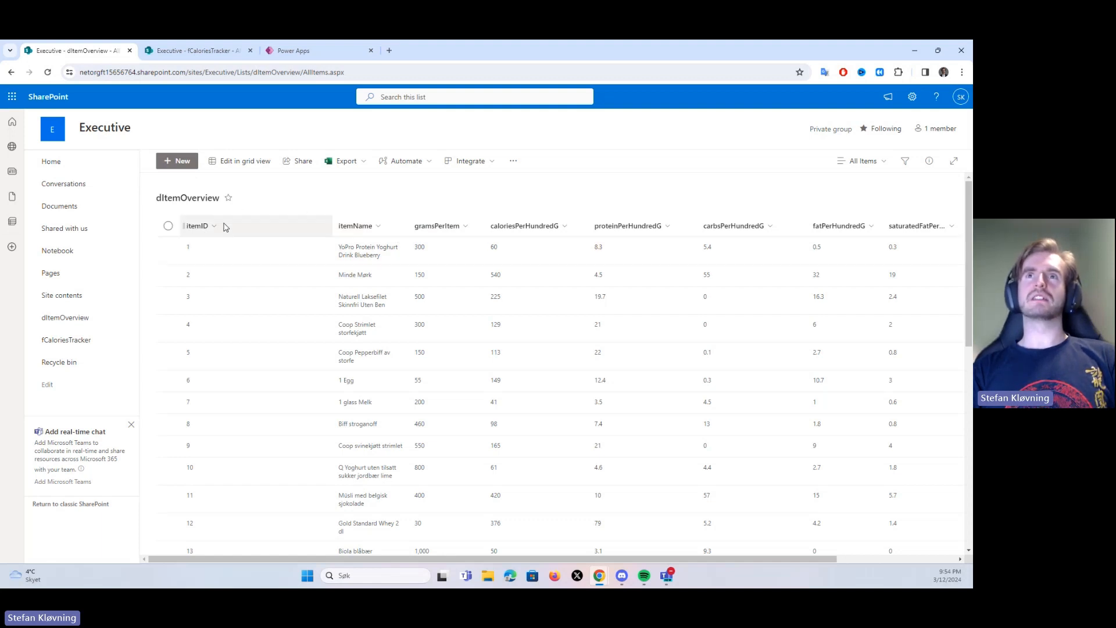
pyautogui.click(200, 54)
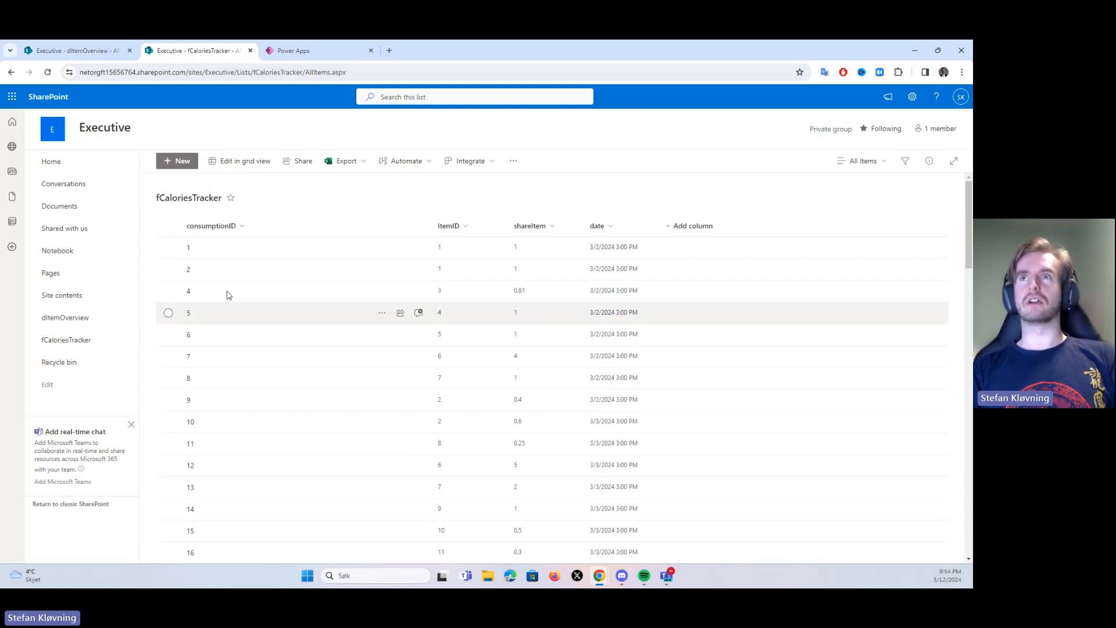
pyautogui.click(302, 54)
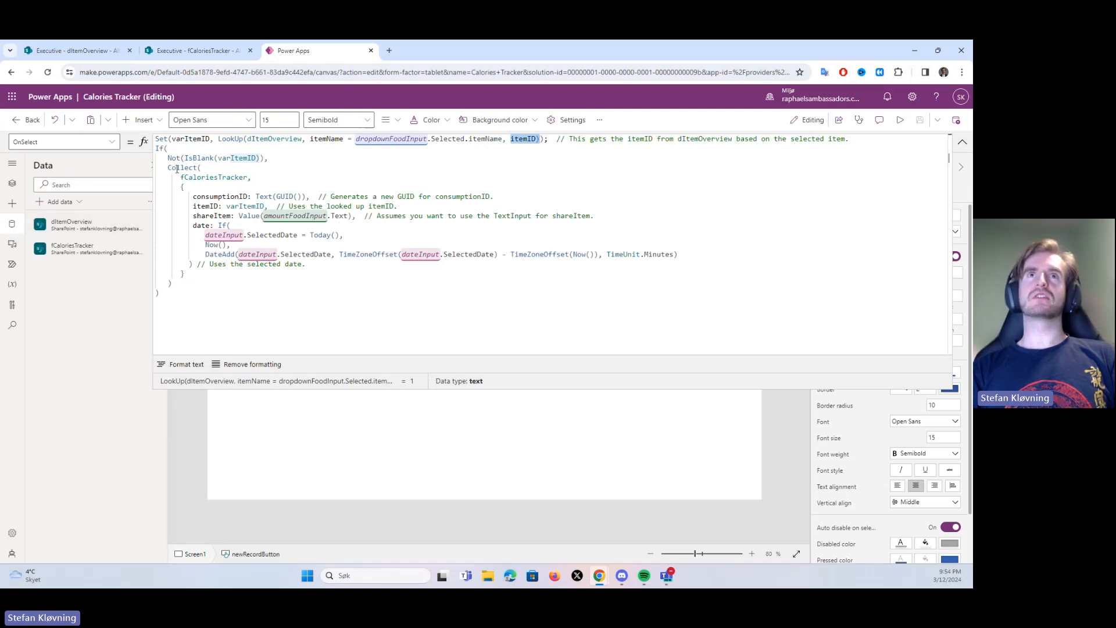
pyautogui.click(186, 54)
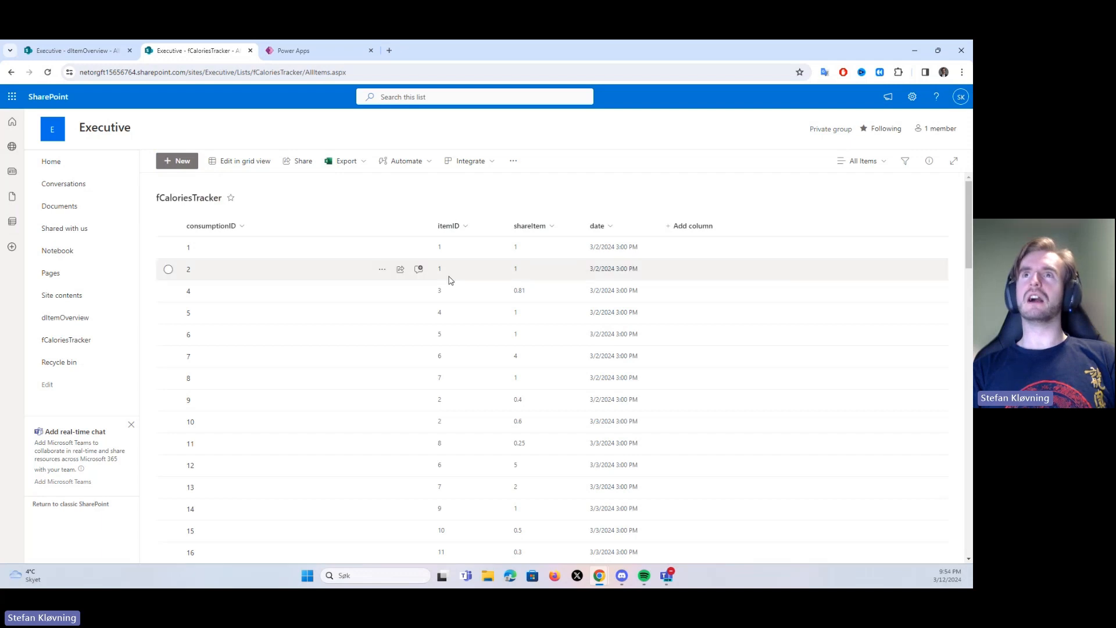
# Compare the Food/Drink dropdown's Items source in Power Apps with the itemID columns of the dItemOverview and fCaloriesTracker lists in SharePoint
pyautogui.click(298, 49)
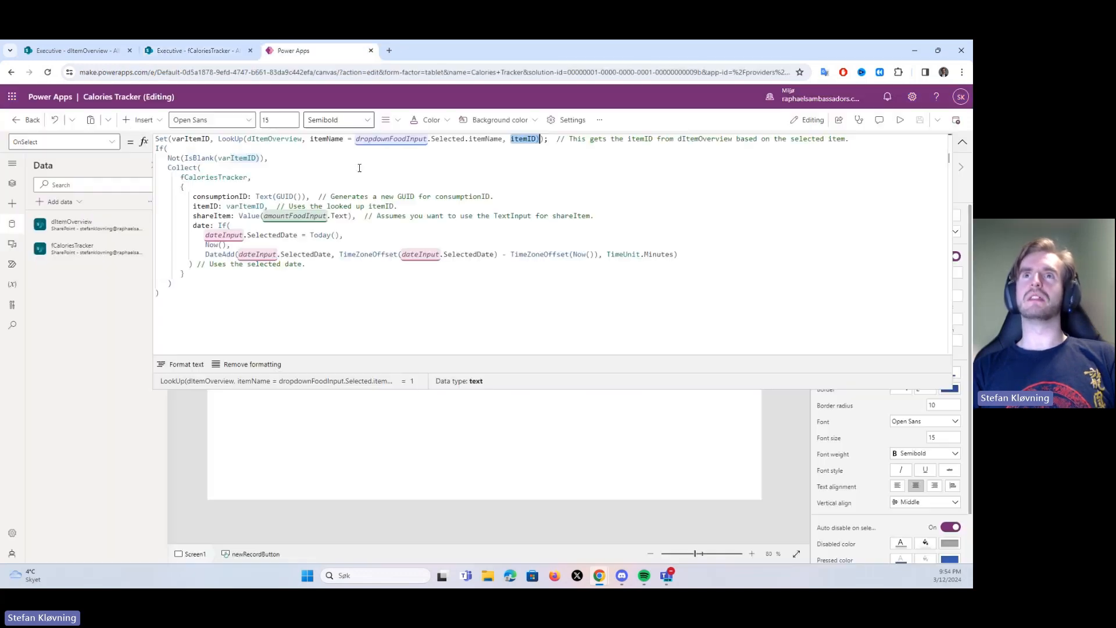
pyautogui.click(962, 143)
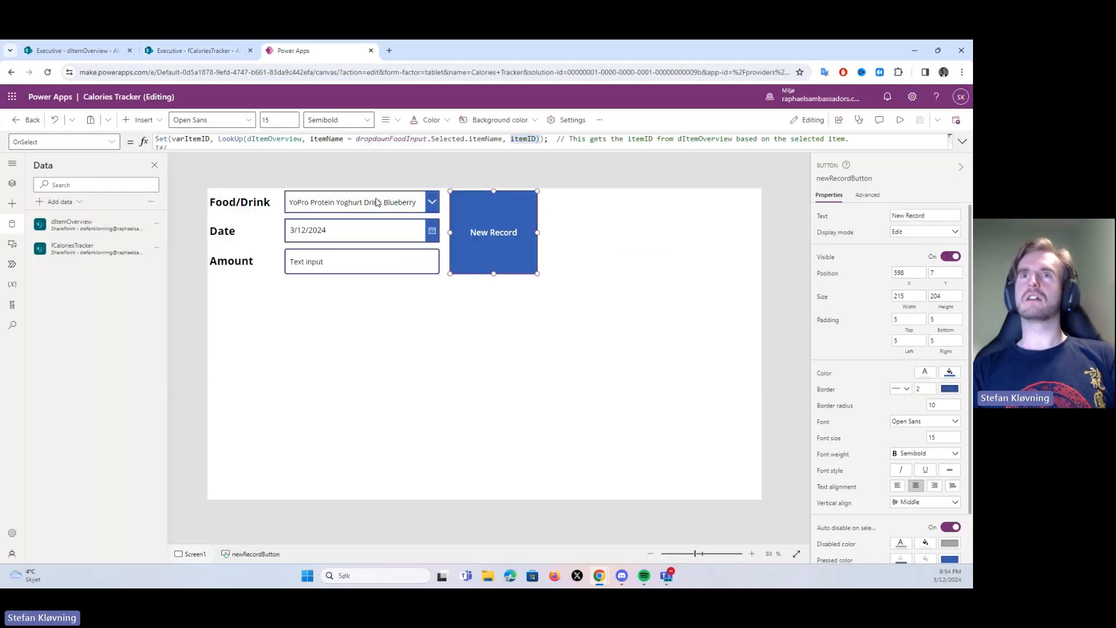
pyautogui.click(346, 199)
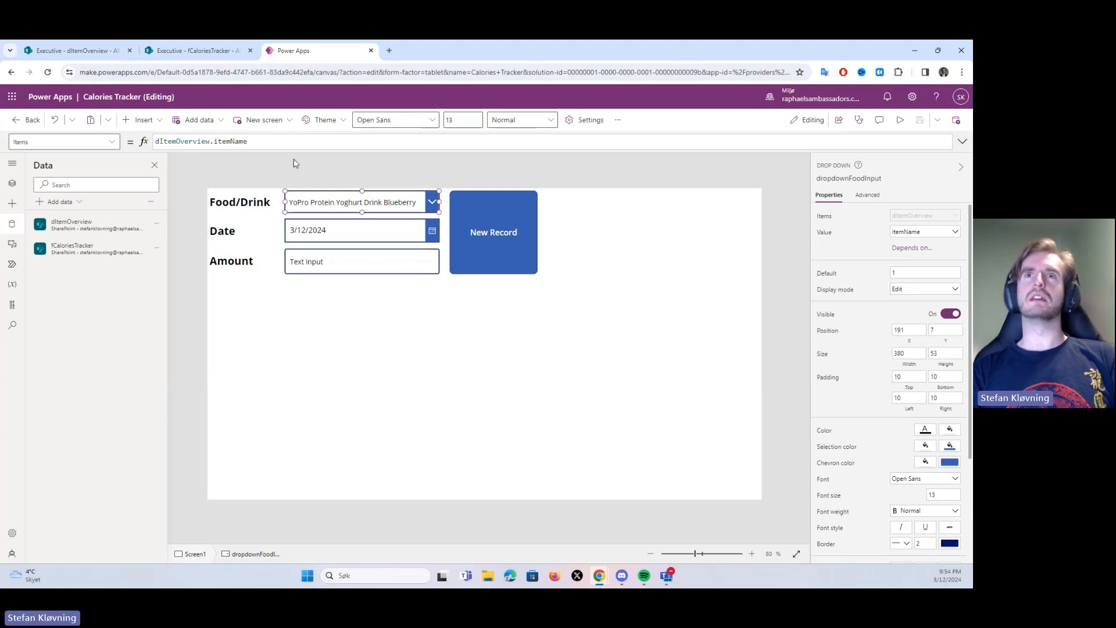
pyautogui.click(106, 57)
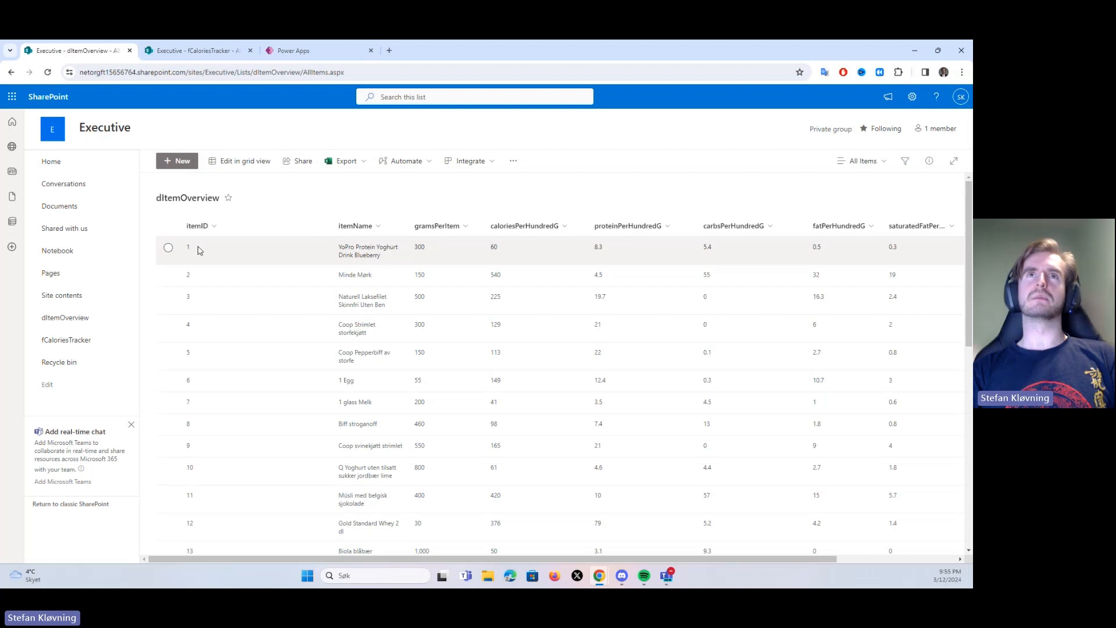
pyautogui.click(192, 51)
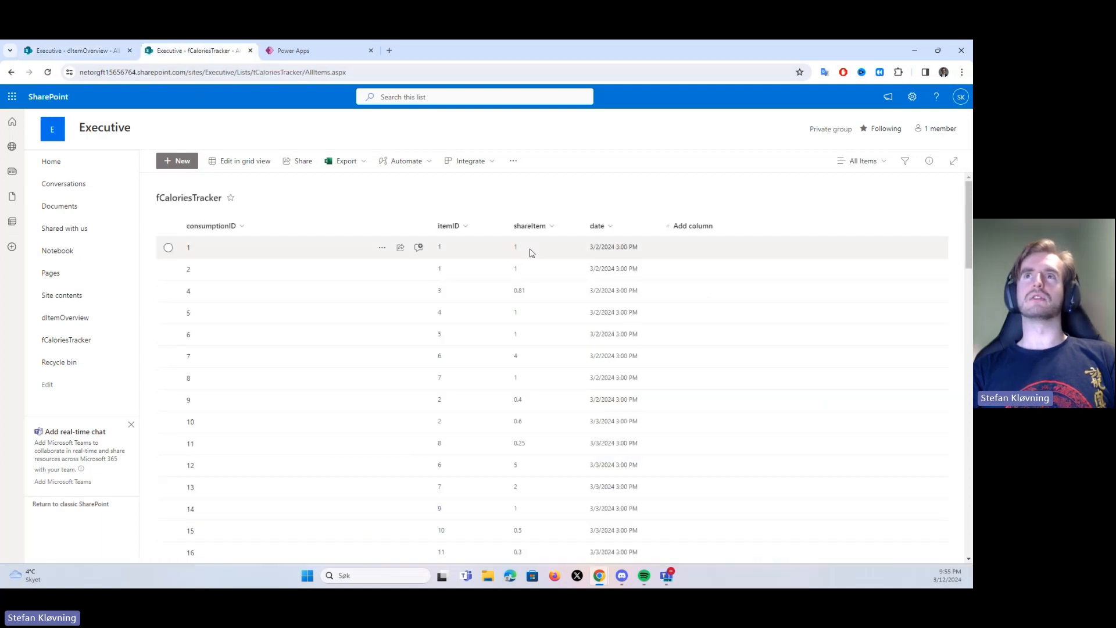
pyautogui.click(102, 51)
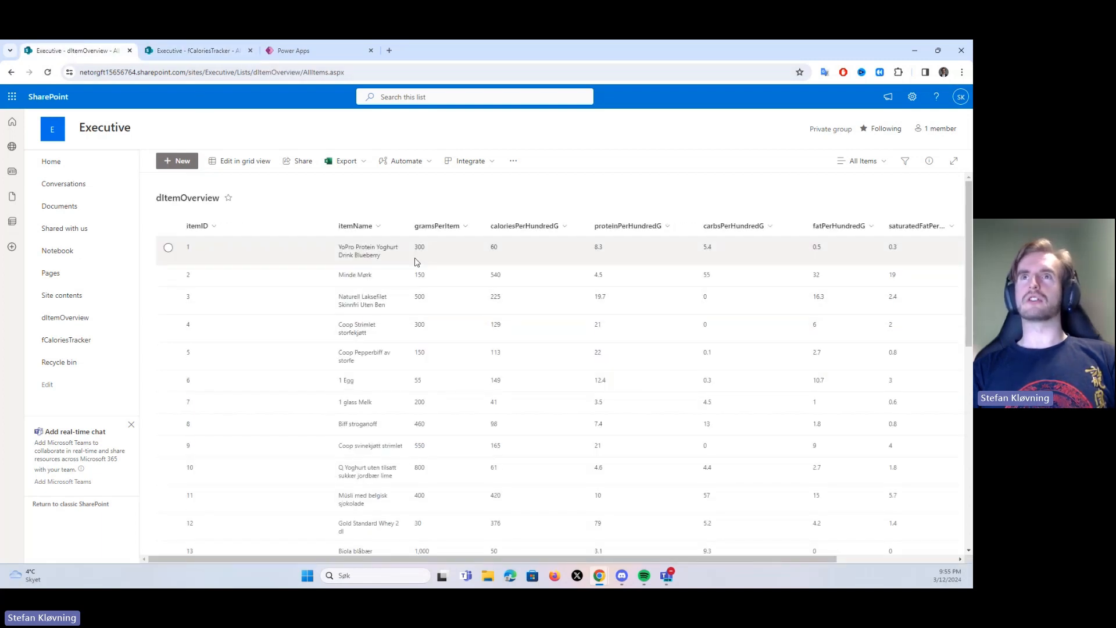
# Return to Power Apps and examine the If and Collect block in the New Record button's OnSelect formula
pyautogui.click(314, 50)
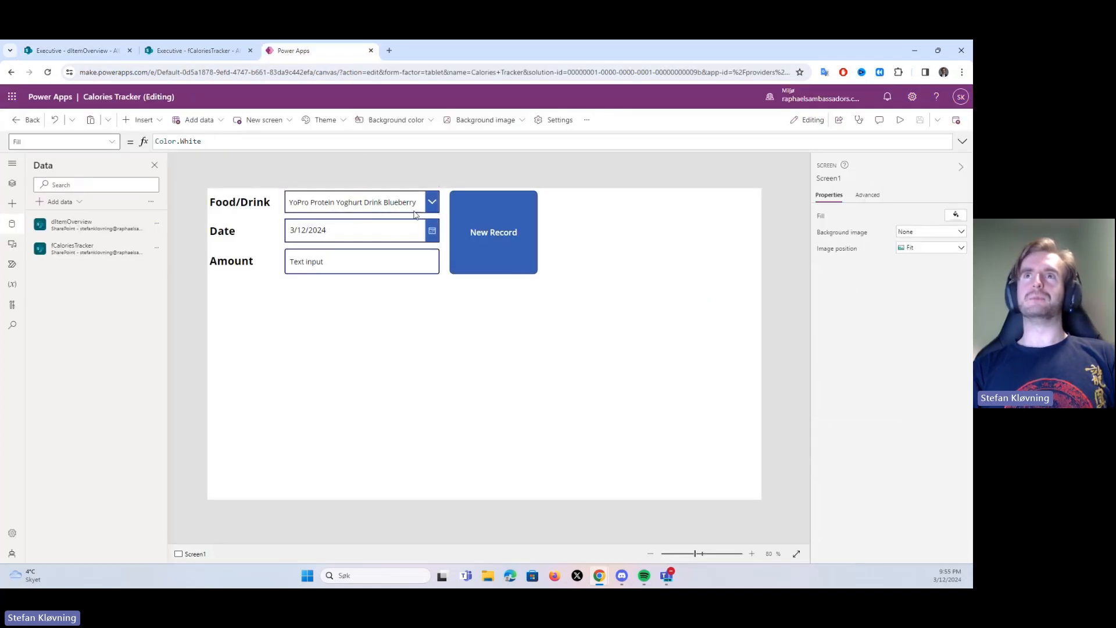
pyautogui.click(511, 231)
pyautogui.click(963, 141)
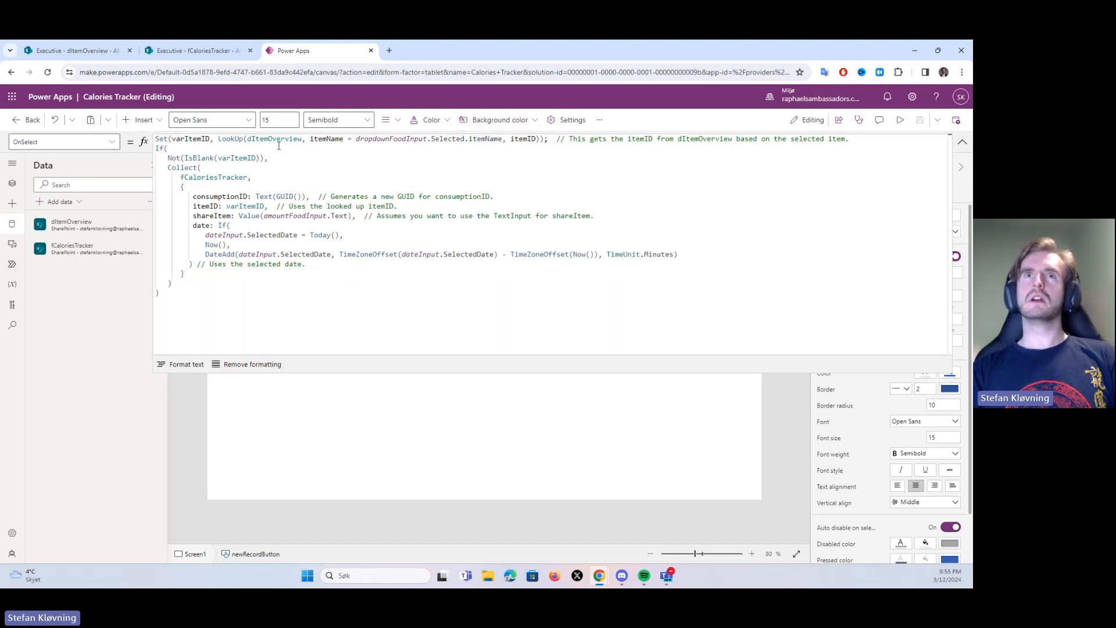
pyautogui.moveTo(156, 149); pyautogui.dragTo(301, 316)
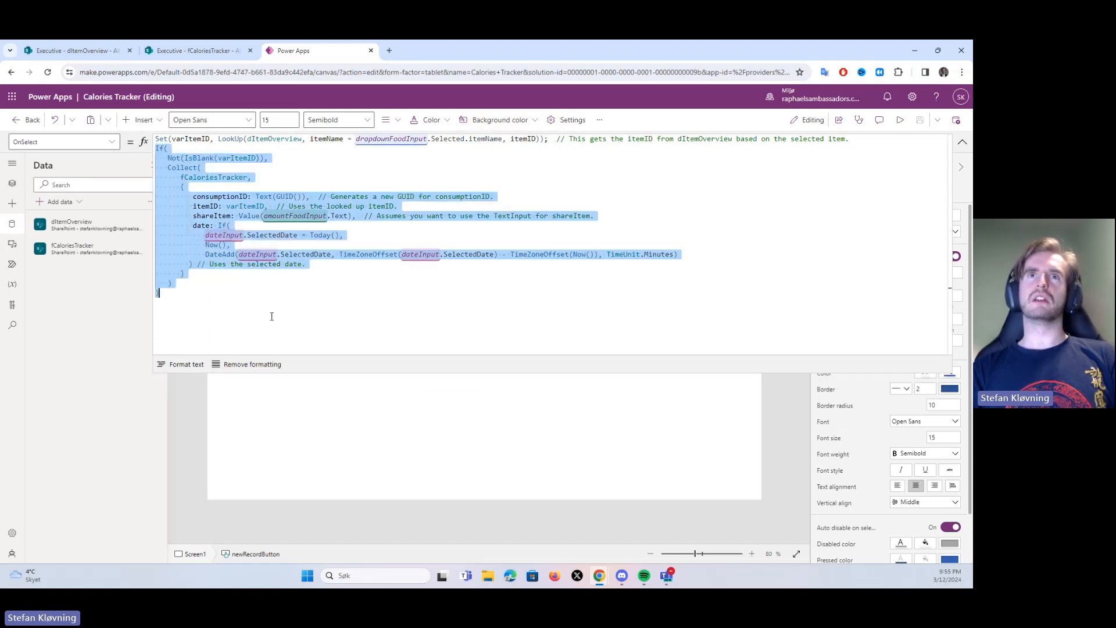
pyautogui.click(271, 316)
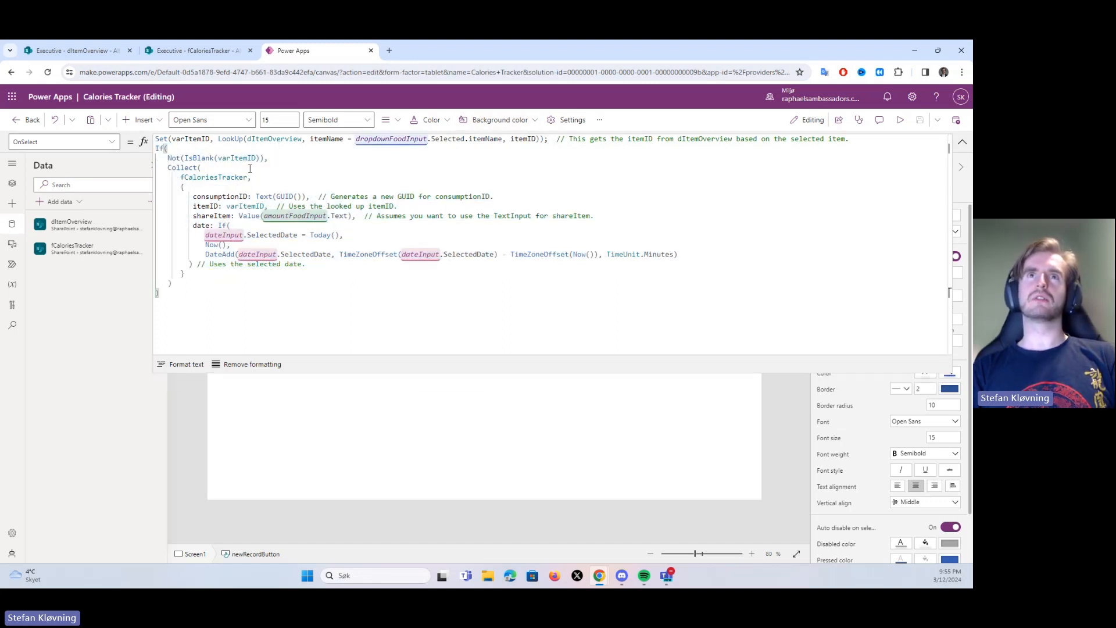
# Examine how the formula fills consumptionID with the Text(GUID()) expression
pyautogui.doubleClick(203, 196)
pyautogui.moveTo(193, 196); pyautogui.dragTo(295, 196)
pyautogui.click(252, 197)
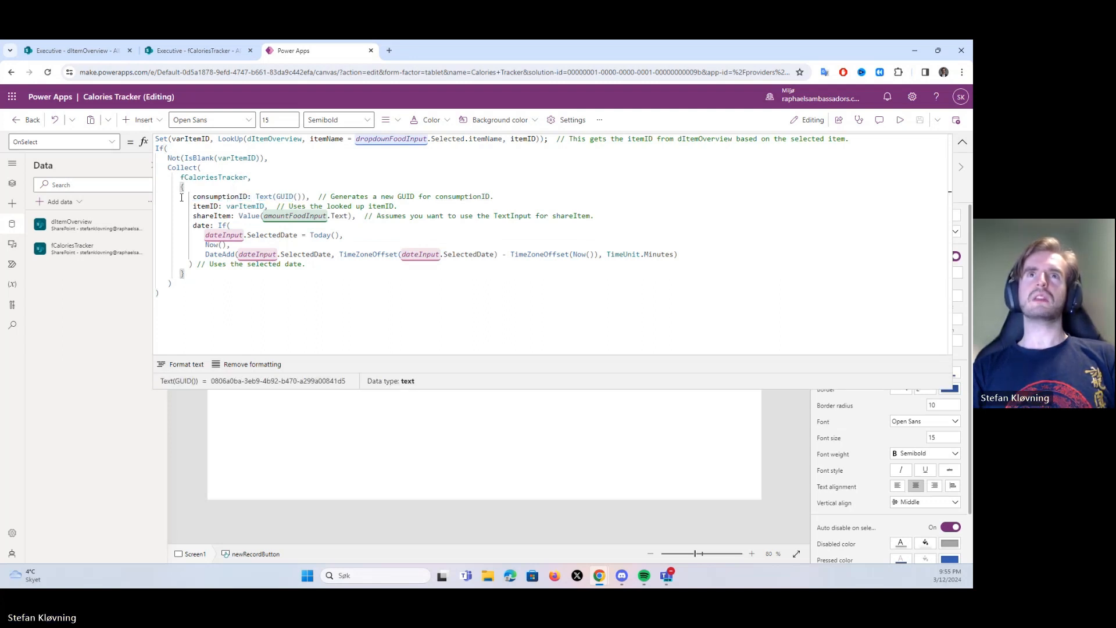
pyautogui.moveTo(316, 196); pyautogui.dragTo(192, 197)
pyautogui.click(285, 197)
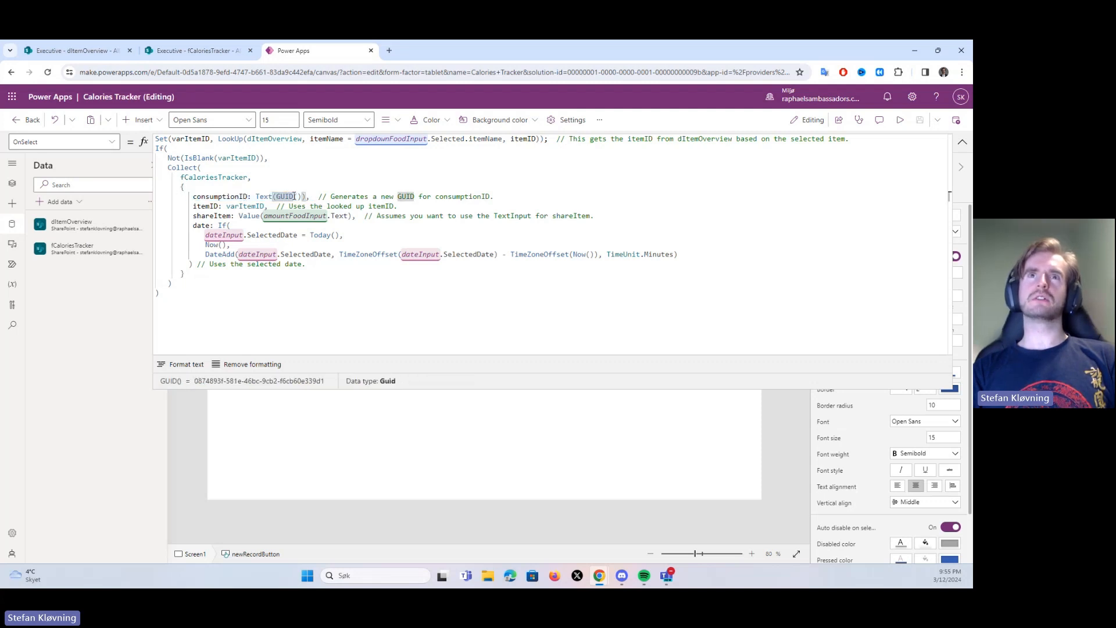
# Trace the formula's itemID field to the varItemID variable and its shareItem field to the amountFoodInput value
pyautogui.moveTo(227, 207); pyautogui.dragTo(264, 207)
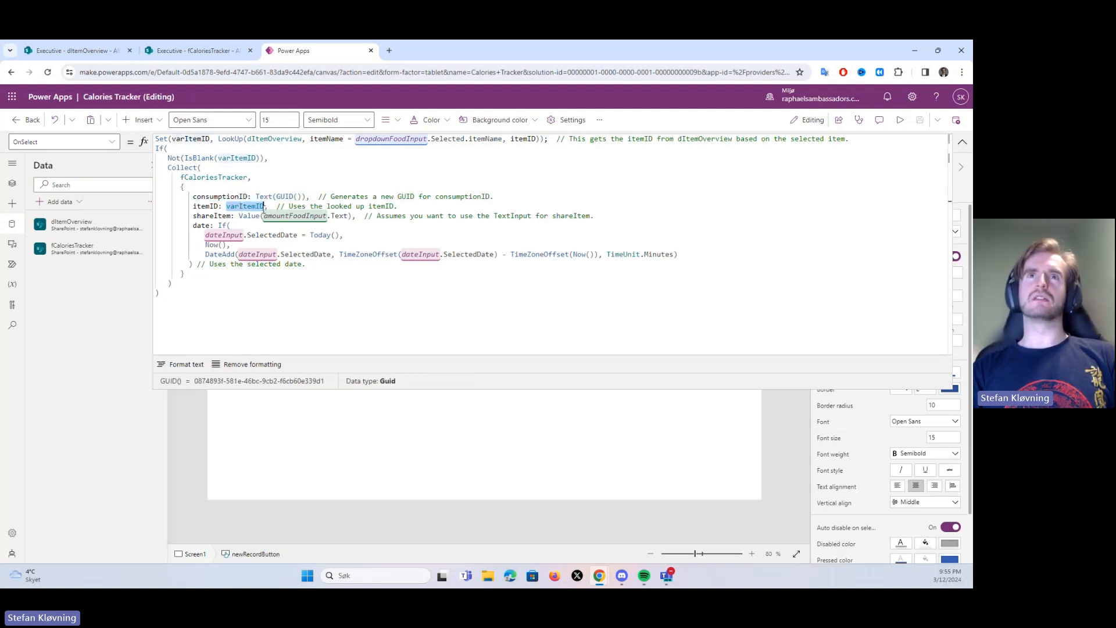
pyautogui.moveTo(210, 138); pyautogui.dragTo(172, 139)
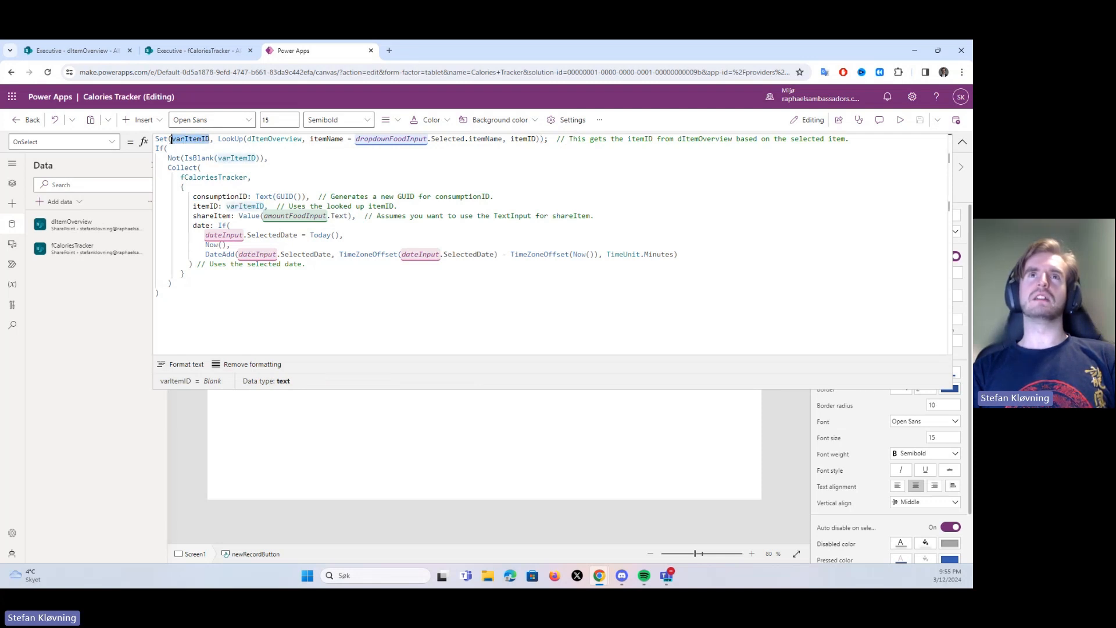
pyautogui.click(252, 228)
pyautogui.click(195, 216)
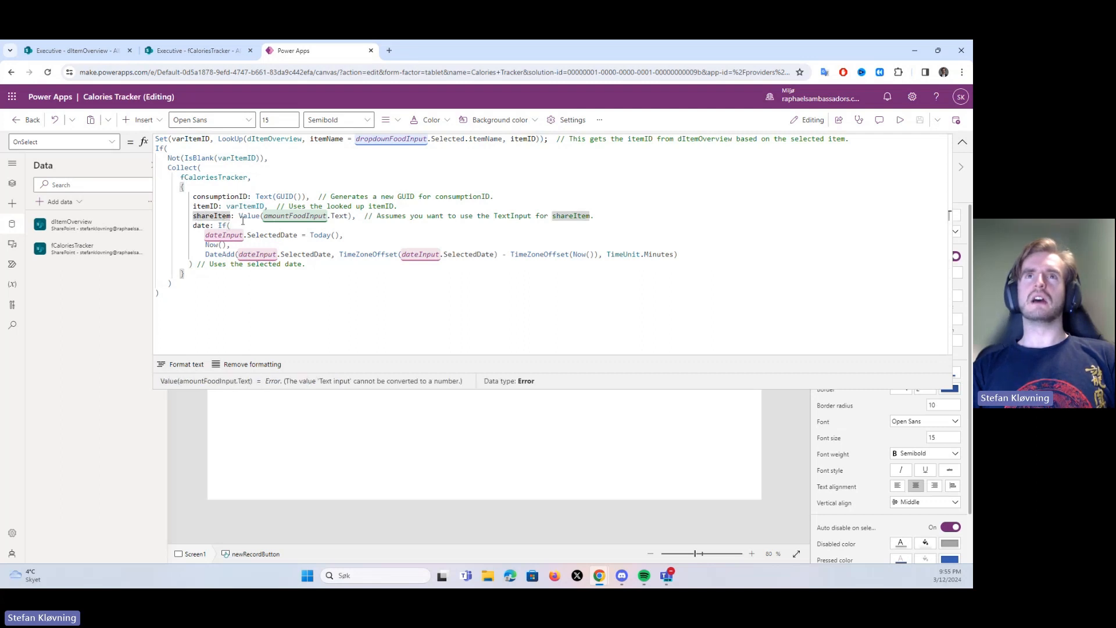
pyautogui.moveTo(237, 216); pyautogui.dragTo(317, 216)
pyautogui.click(384, 228)
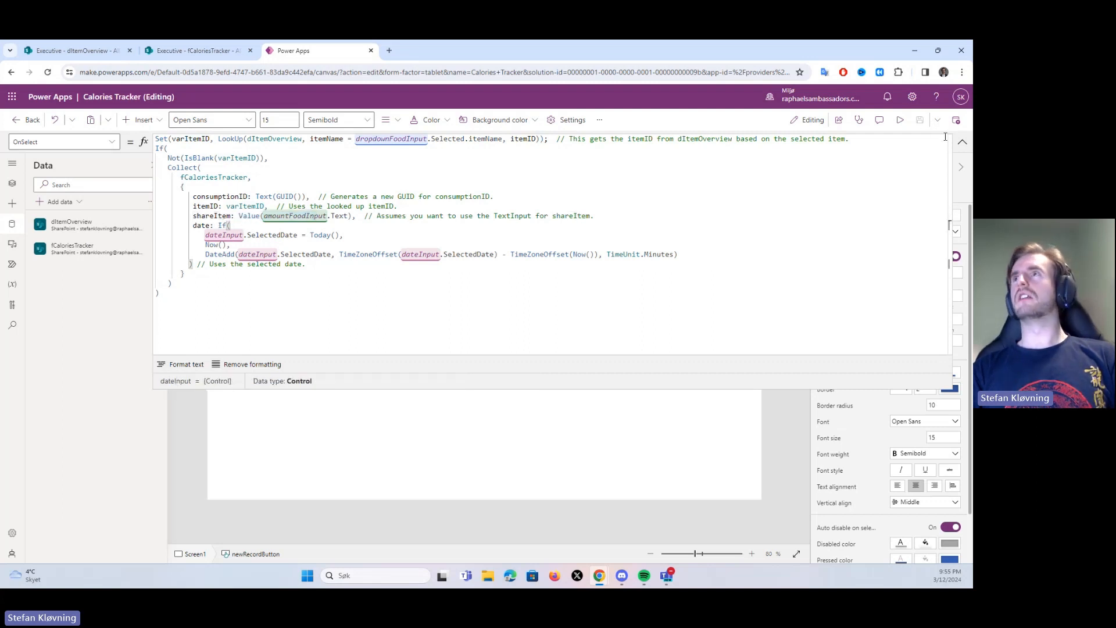
# Inspect the default formulas of the Date picker and the Amount text input on the canvas
pyautogui.click(962, 142)
pyautogui.click(327, 235)
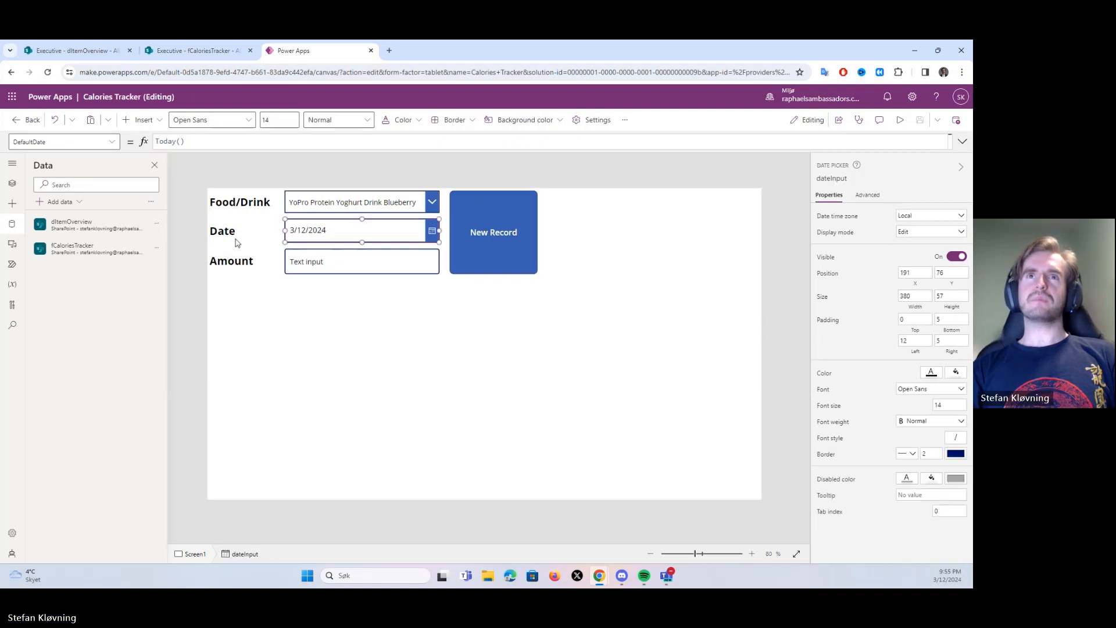
pyautogui.click(326, 264)
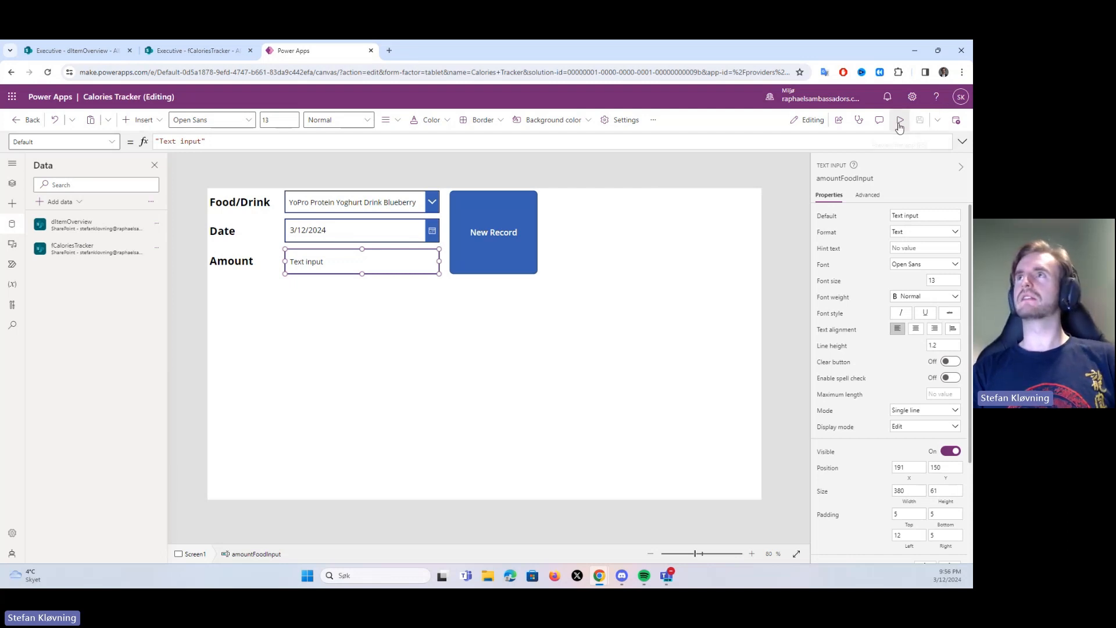
pyautogui.click(323, 234)
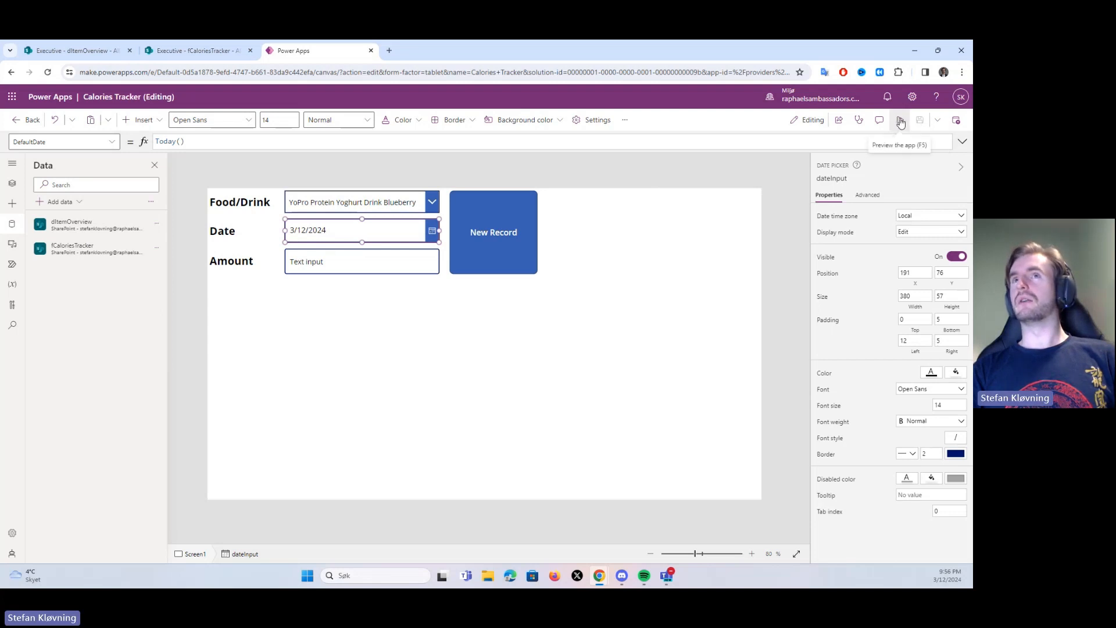
pyautogui.click(963, 141)
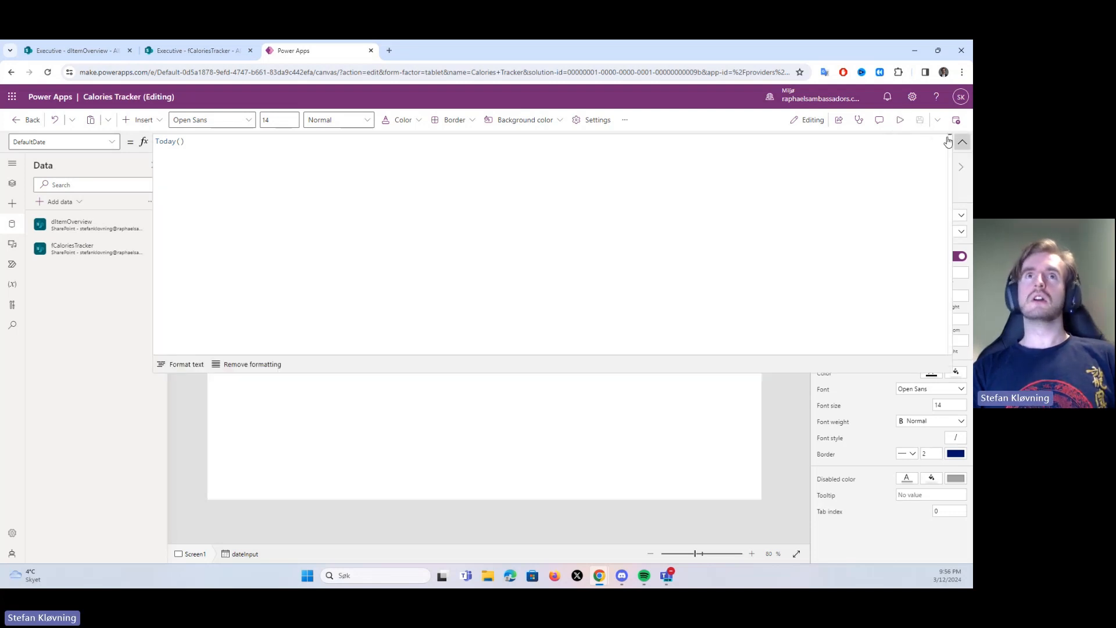
pyautogui.click(962, 141)
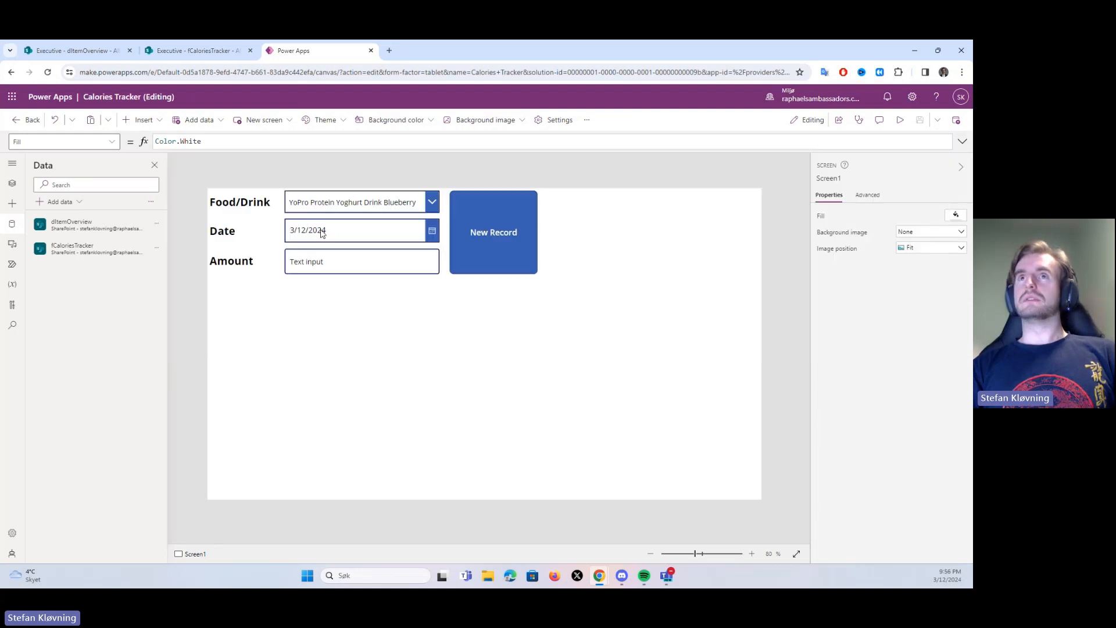
# Compare the New Record button's full OnSelect formula with the newest rows of the fCaloriesTracker list in SharePoint, then return to Power Apps
pyautogui.click(467, 248)
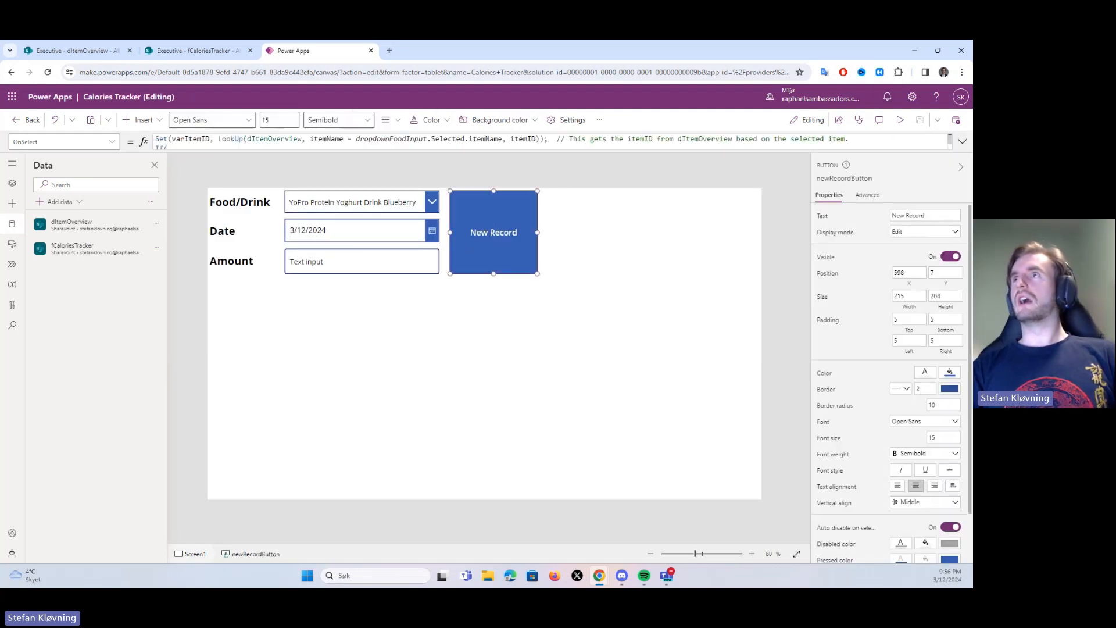
pyautogui.click(963, 141)
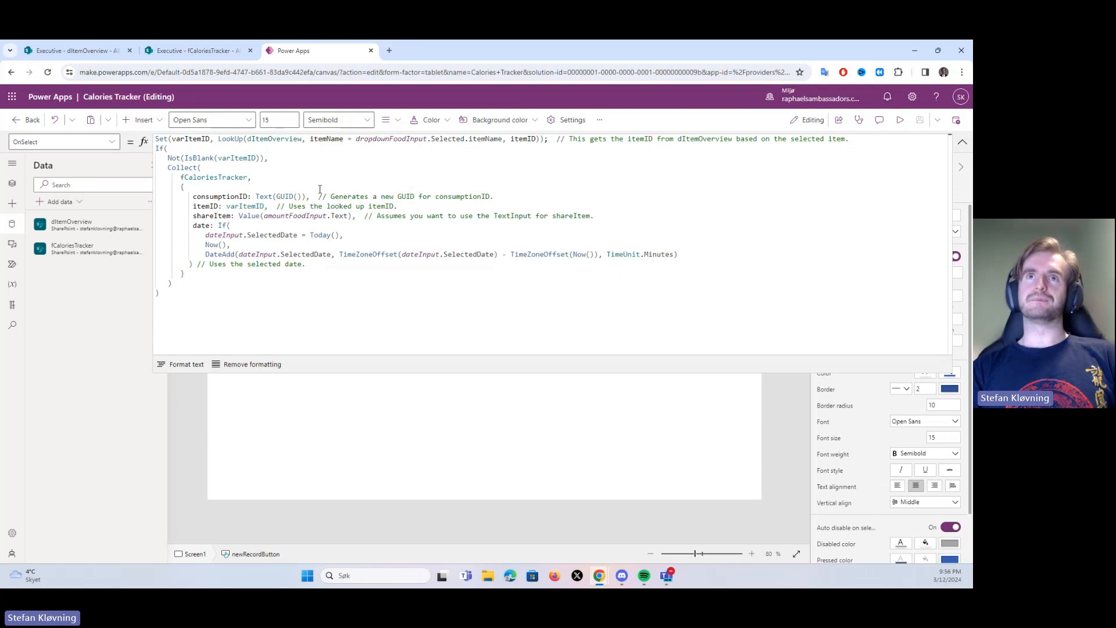
pyautogui.click(187, 51)
pyautogui.scroll(-12, 333, 353)
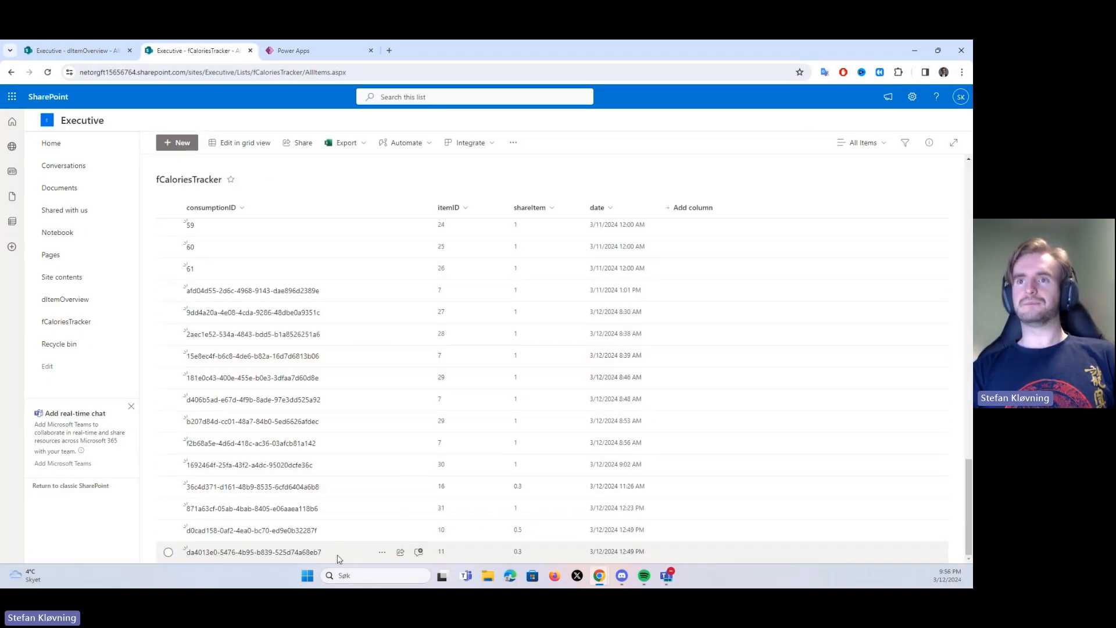
pyautogui.click(314, 52)
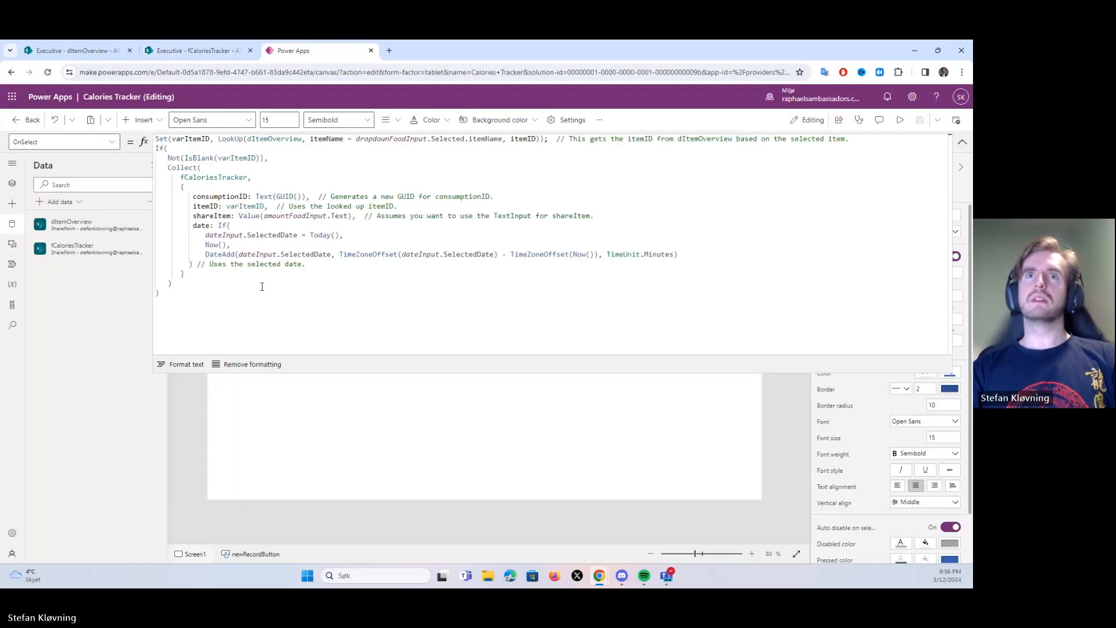
# Examine the formula's date field, covering the If test against Today(), the Now() branch and the DateAdd time zone adjustment
pyautogui.click(587, 247)
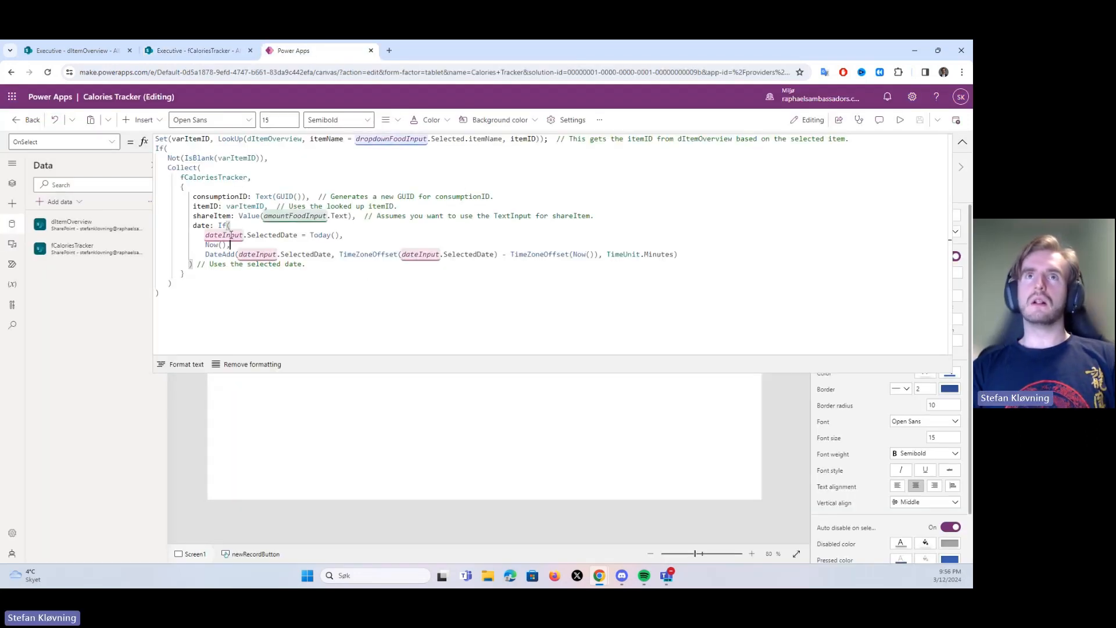
pyautogui.moveTo(193, 226); pyautogui.dragTo(334, 285)
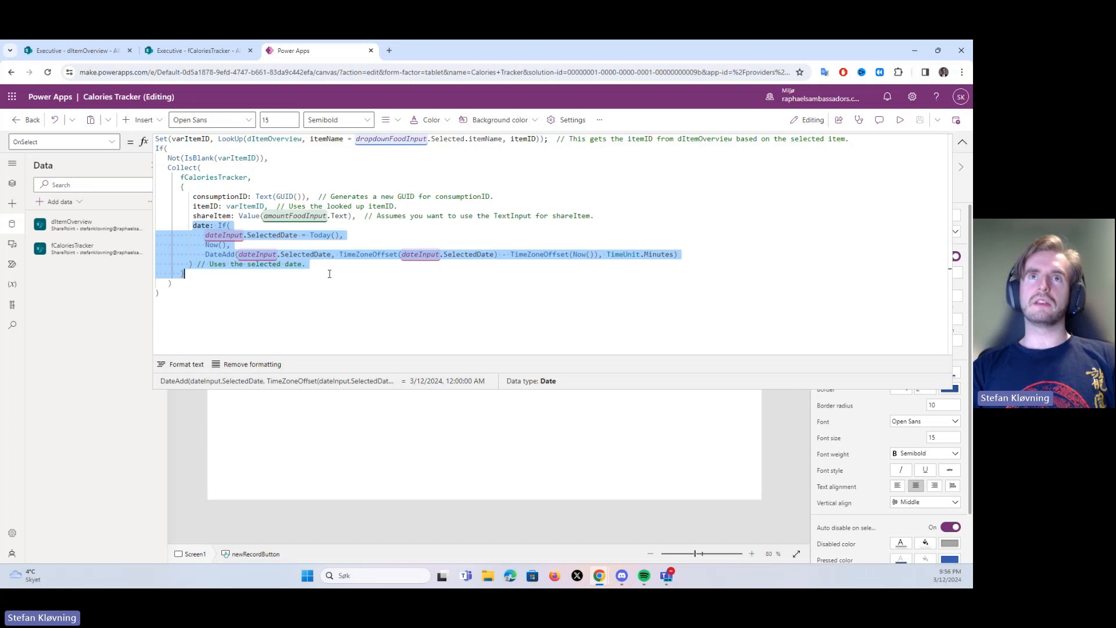
pyautogui.click(230, 236)
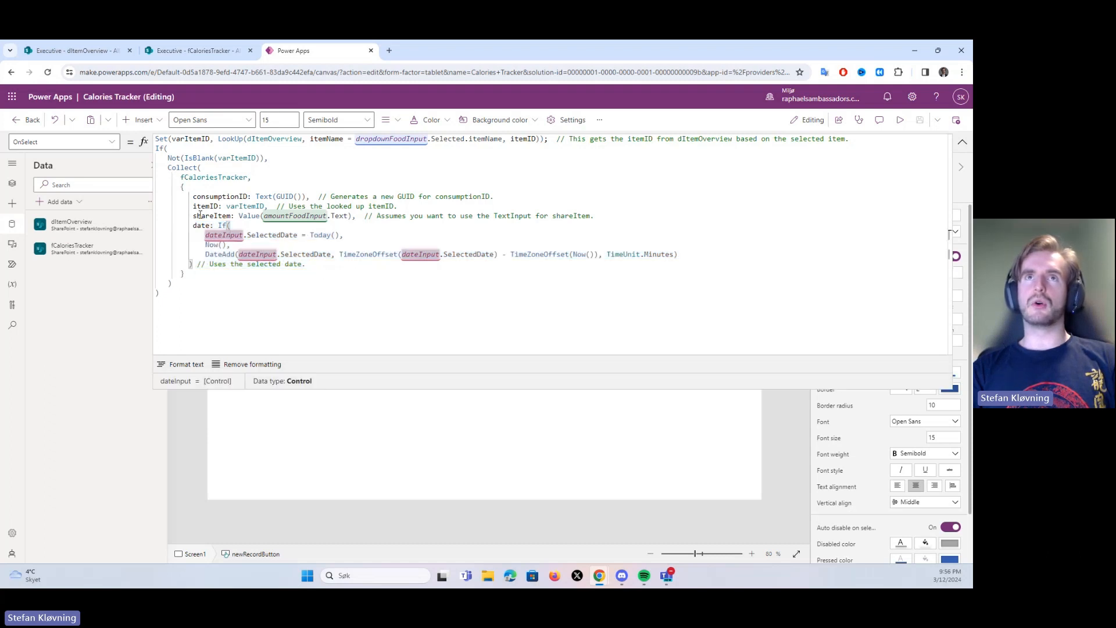
pyautogui.moveTo(193, 225); pyautogui.dragTo(277, 276)
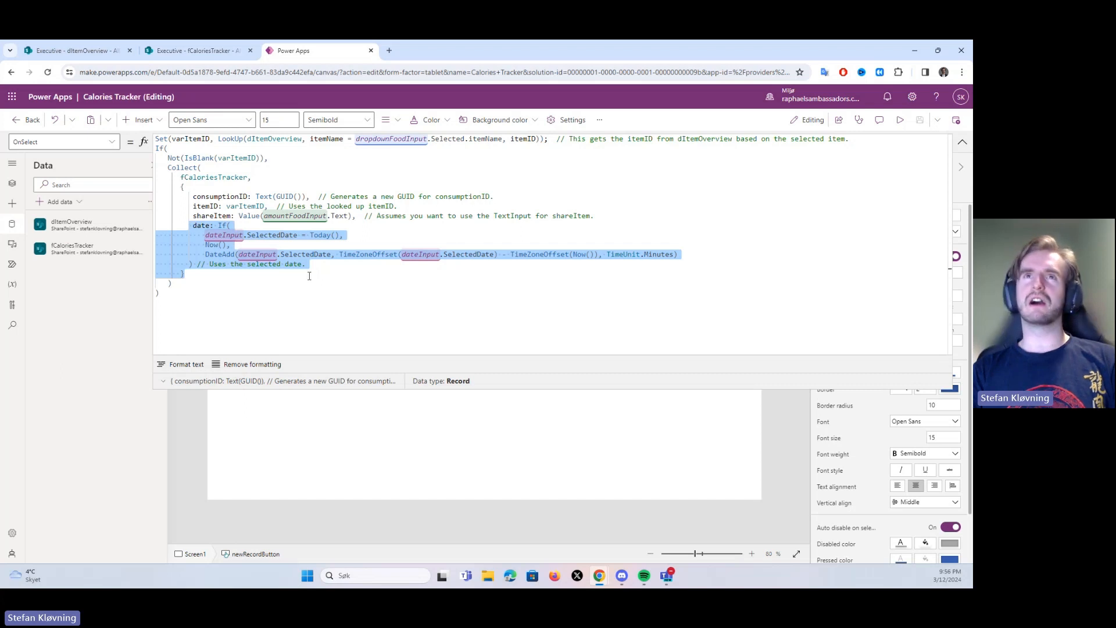
pyautogui.click(242, 283)
pyautogui.click(317, 265)
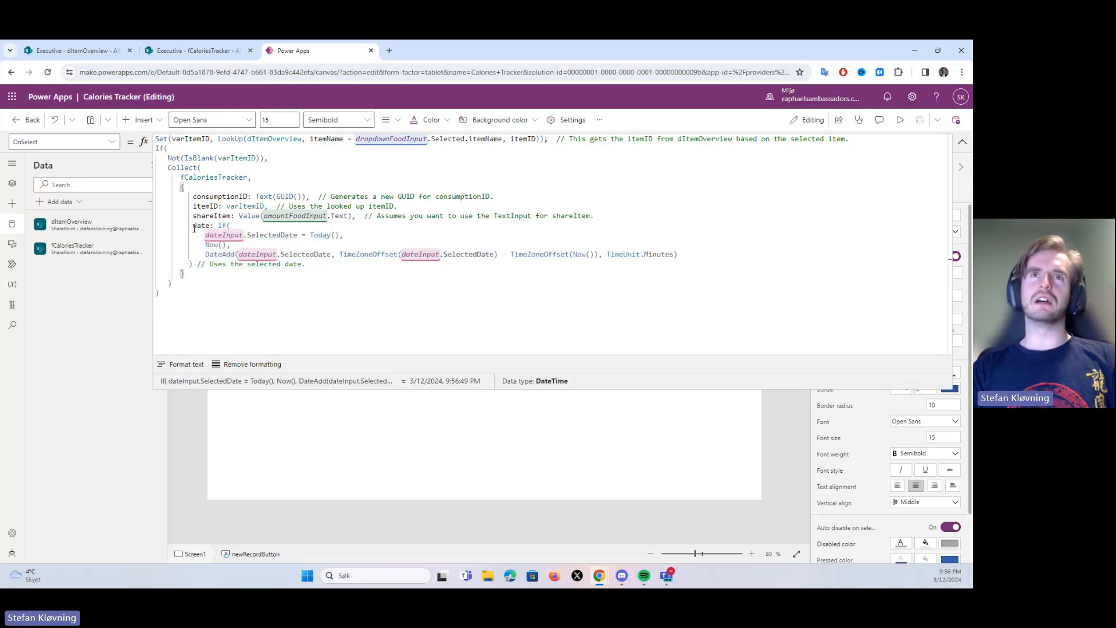
pyautogui.moveTo(196, 225); pyautogui.dragTo(336, 269)
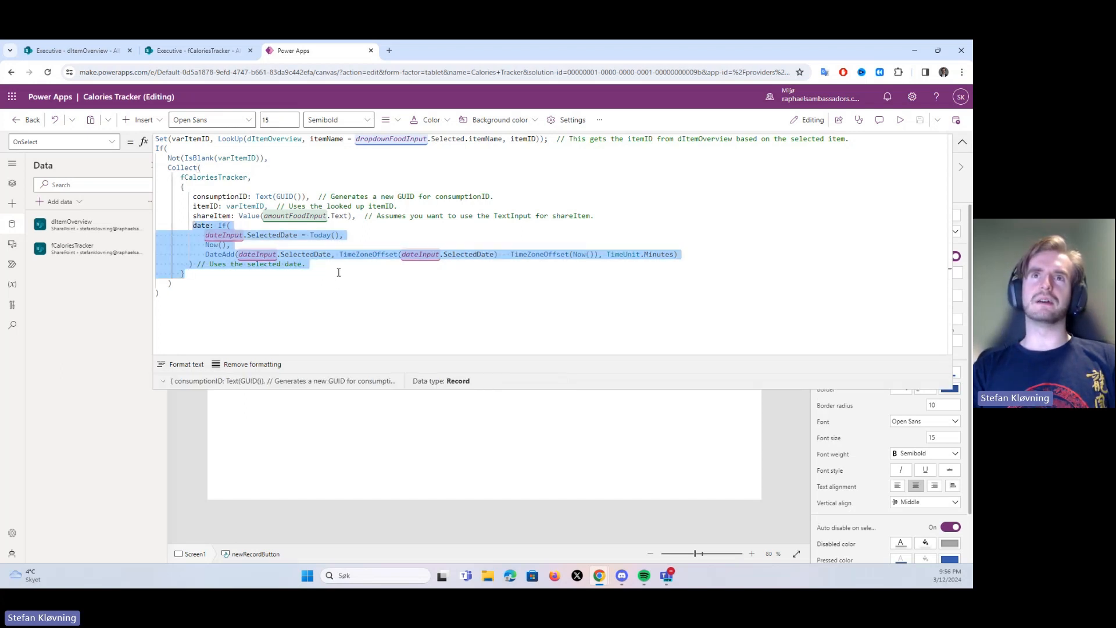
pyautogui.click(339, 273)
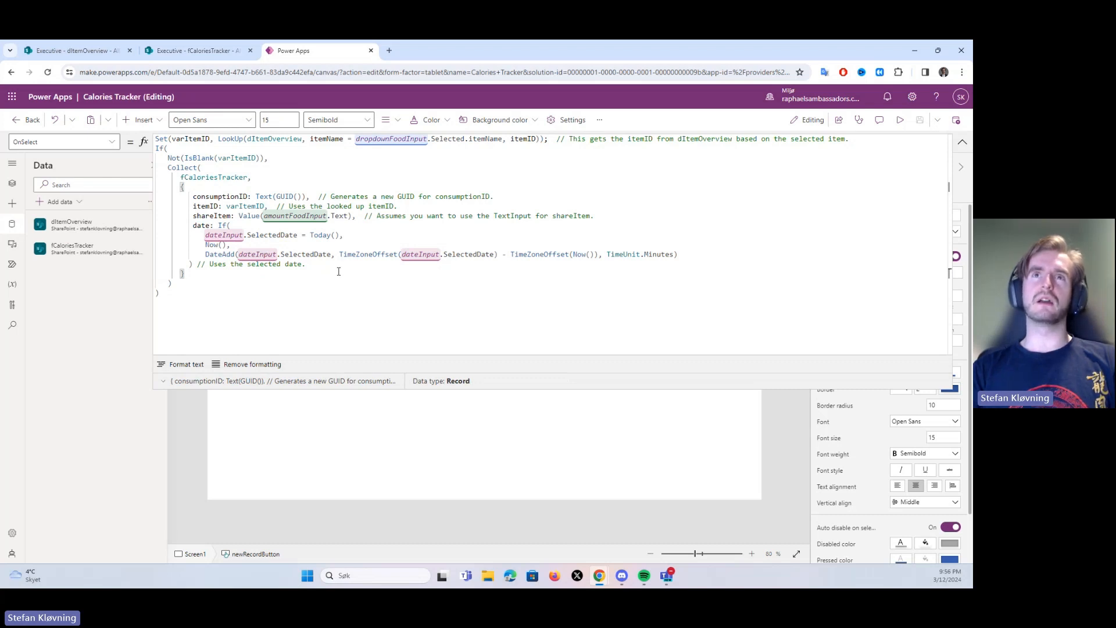
pyautogui.moveTo(317, 264); pyautogui.dragTo(196, 226)
pyautogui.click(350, 269)
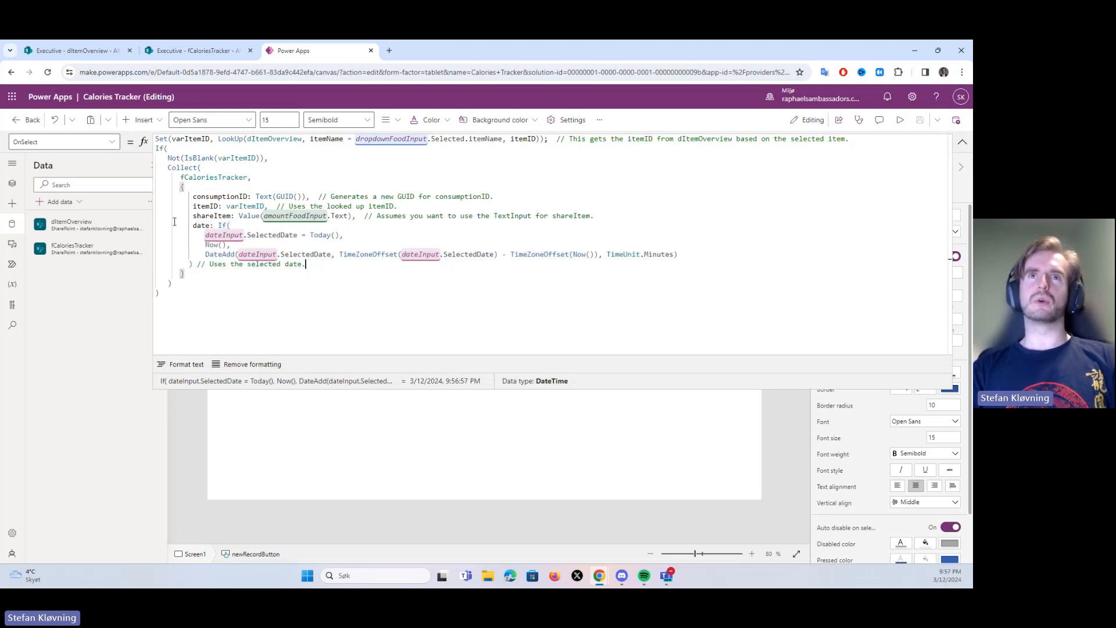
pyautogui.keyDown('shift'); pyautogui.click(194, 225); pyautogui.keyUp('shift')
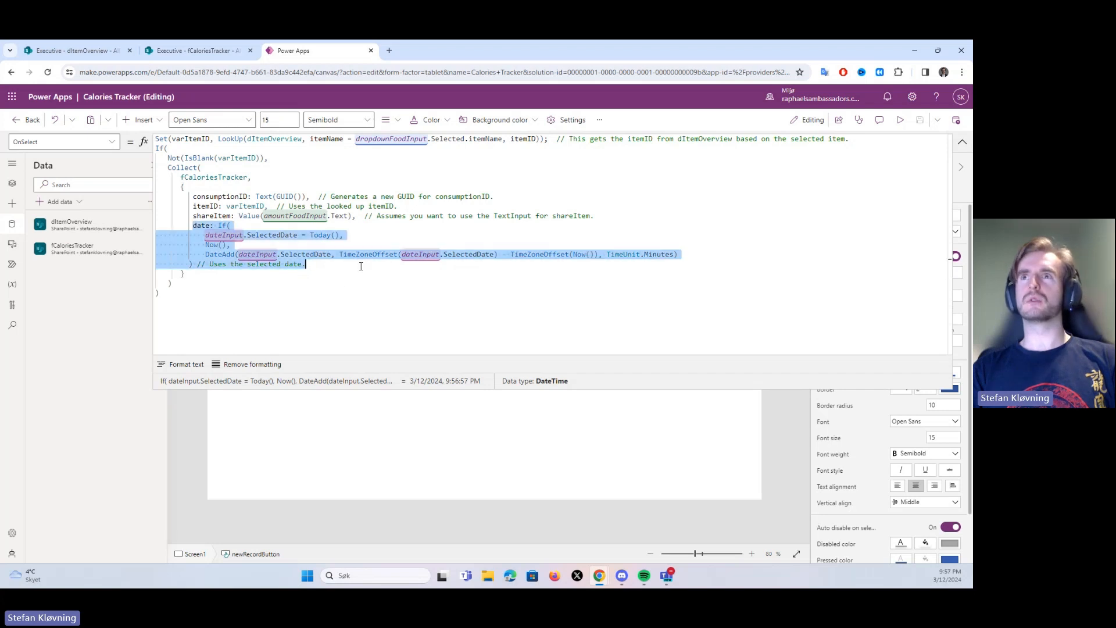
pyautogui.click(361, 264)
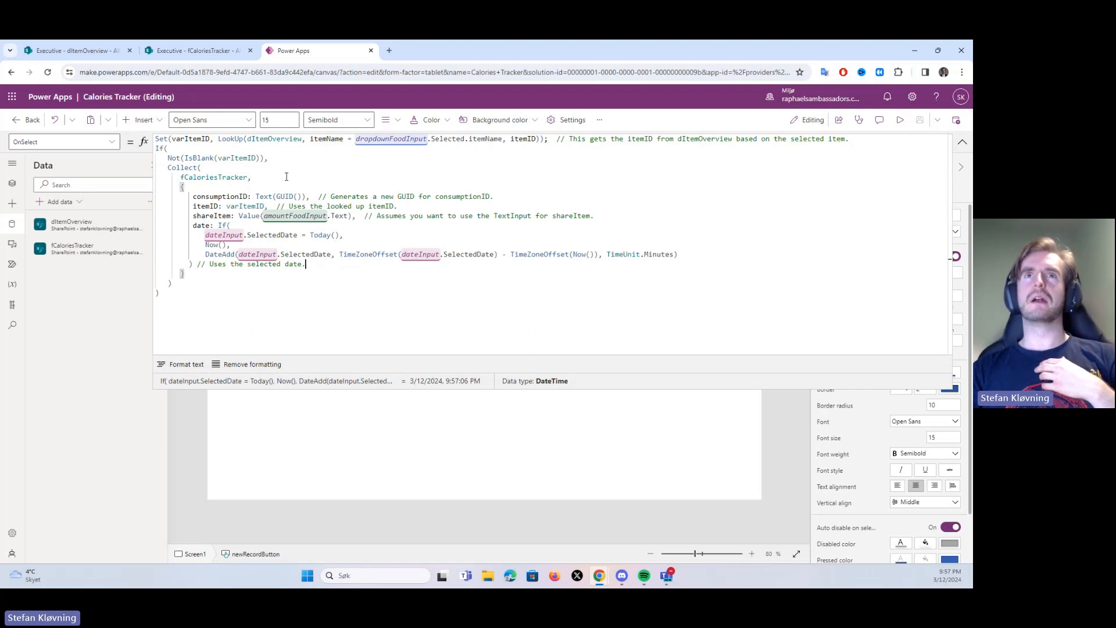
# Review the New Record button's complete OnSelect formula once more, then collapse it to reveal the canvas
pyautogui.moveTo(156, 138); pyautogui.dragTo(309, 312)
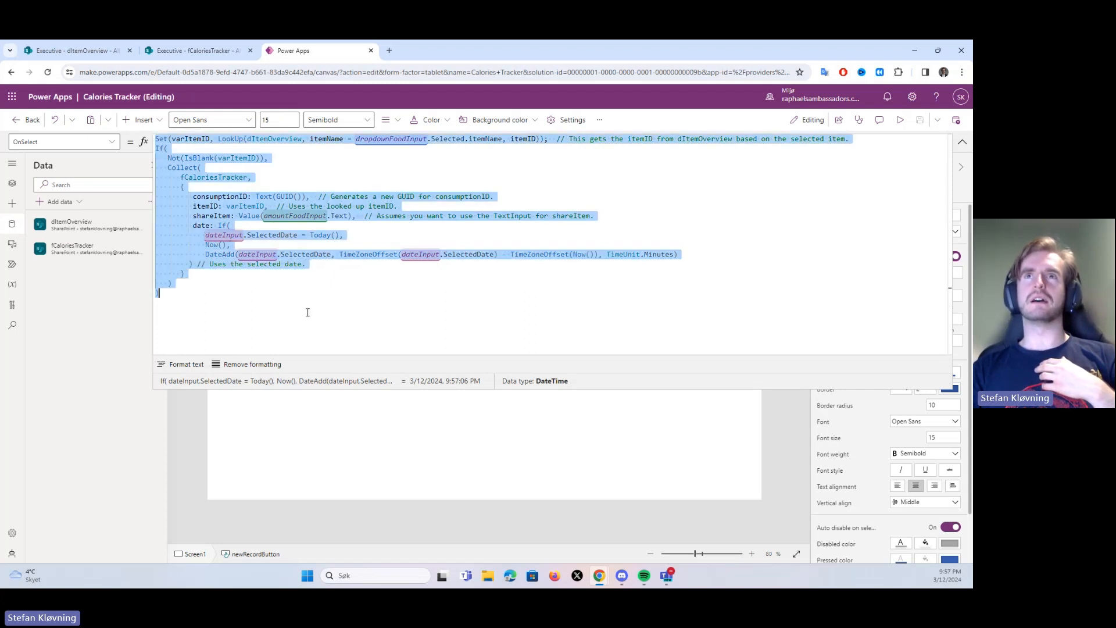
pyautogui.click(308, 312)
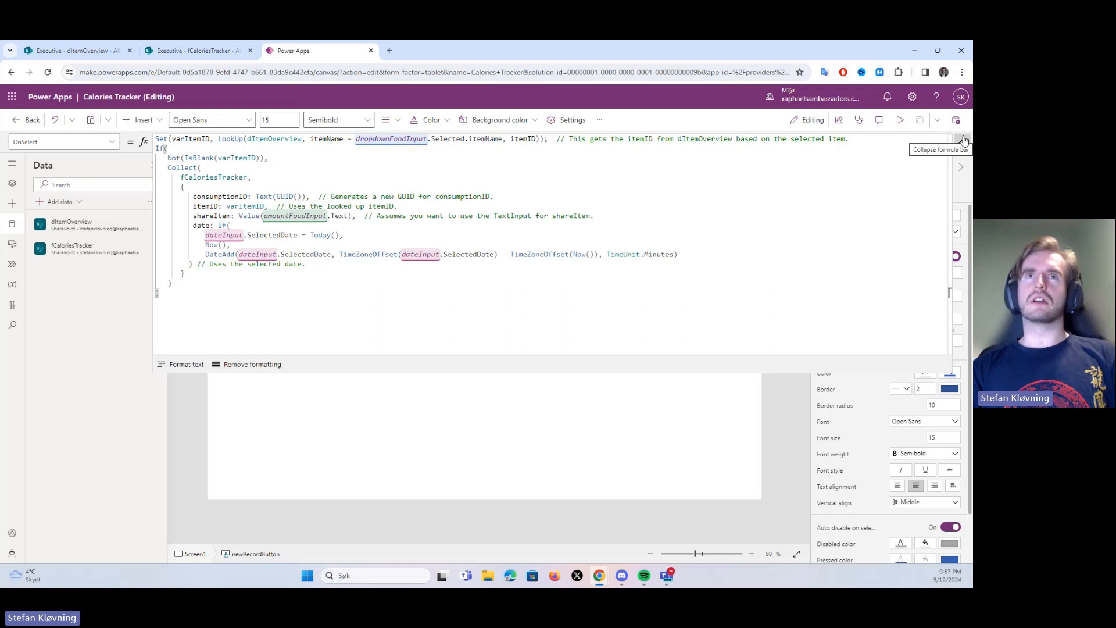
pyautogui.click(963, 141)
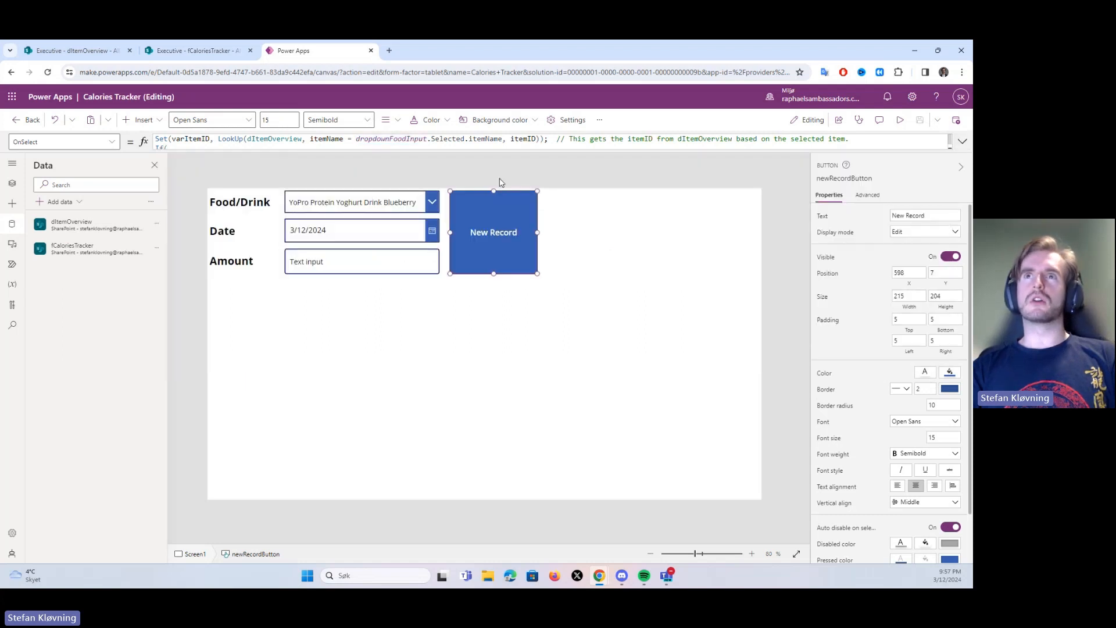
# Preview the app and fill in a record for 1 glass Melk, keeping the date 3/12/2024 and setting the amount to 1
pyautogui.click(900, 120)
pyautogui.click(272, 159)
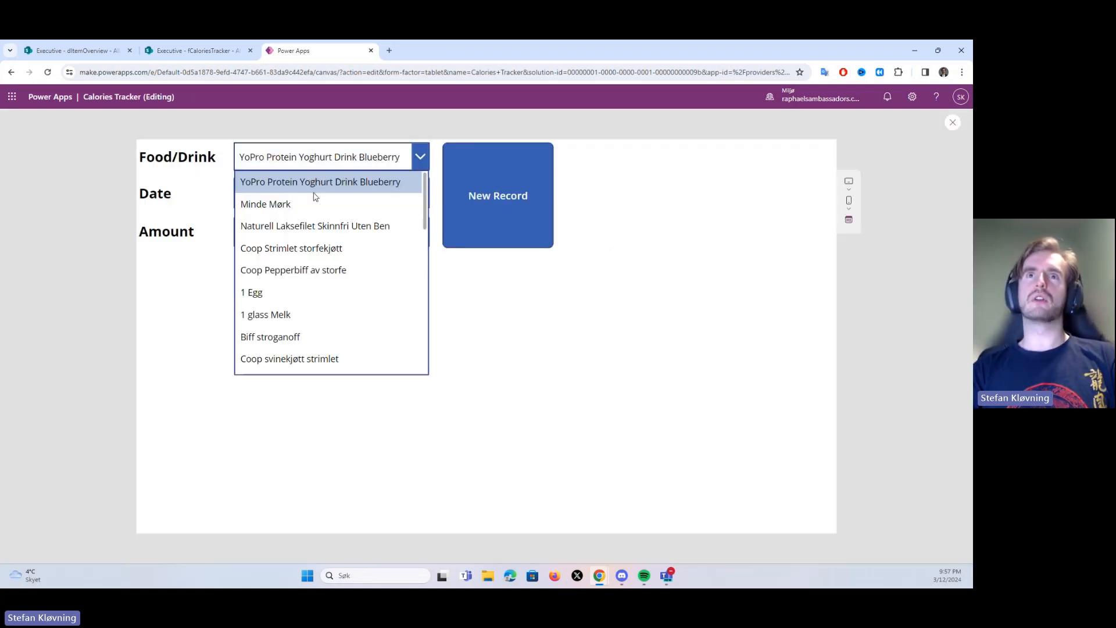
pyautogui.click(271, 314)
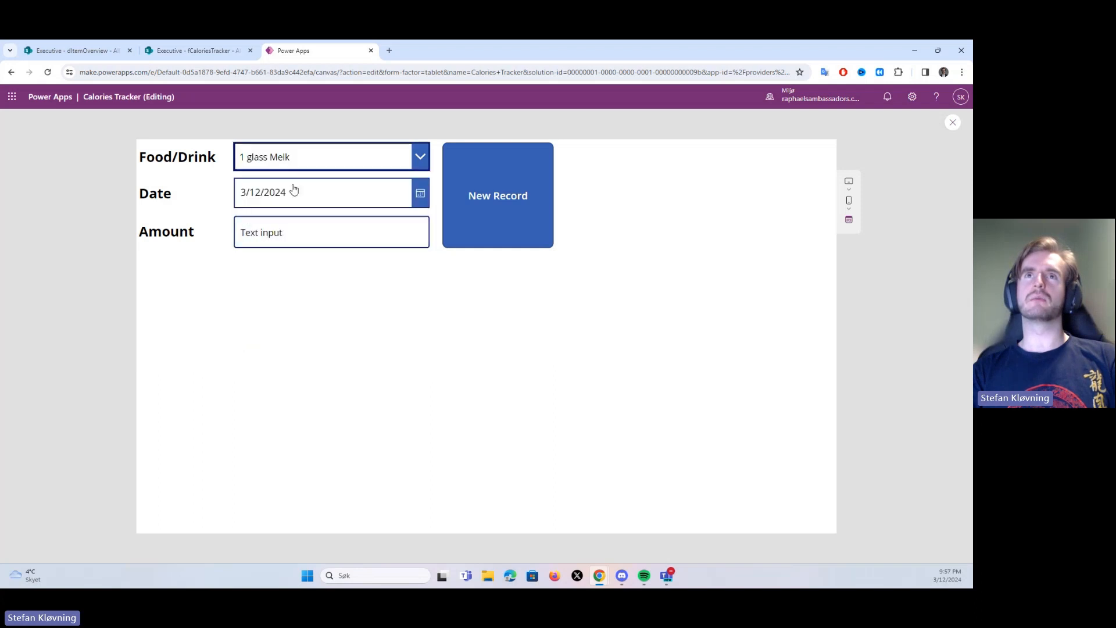
pyautogui.click(324, 199)
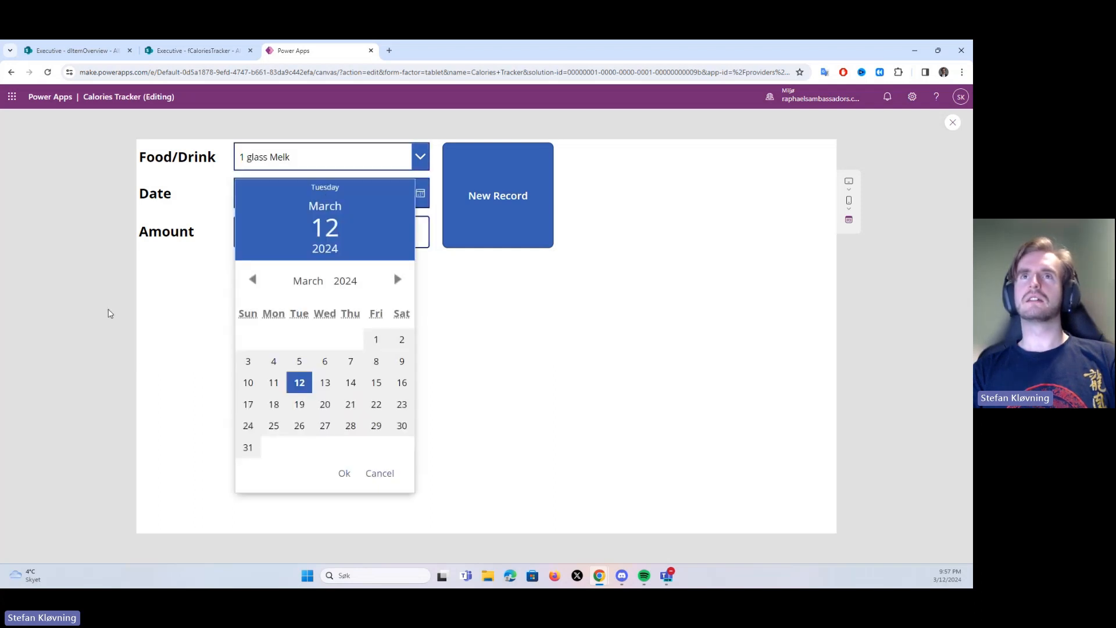
pyautogui.click(126, 358)
pyautogui.click(279, 232)
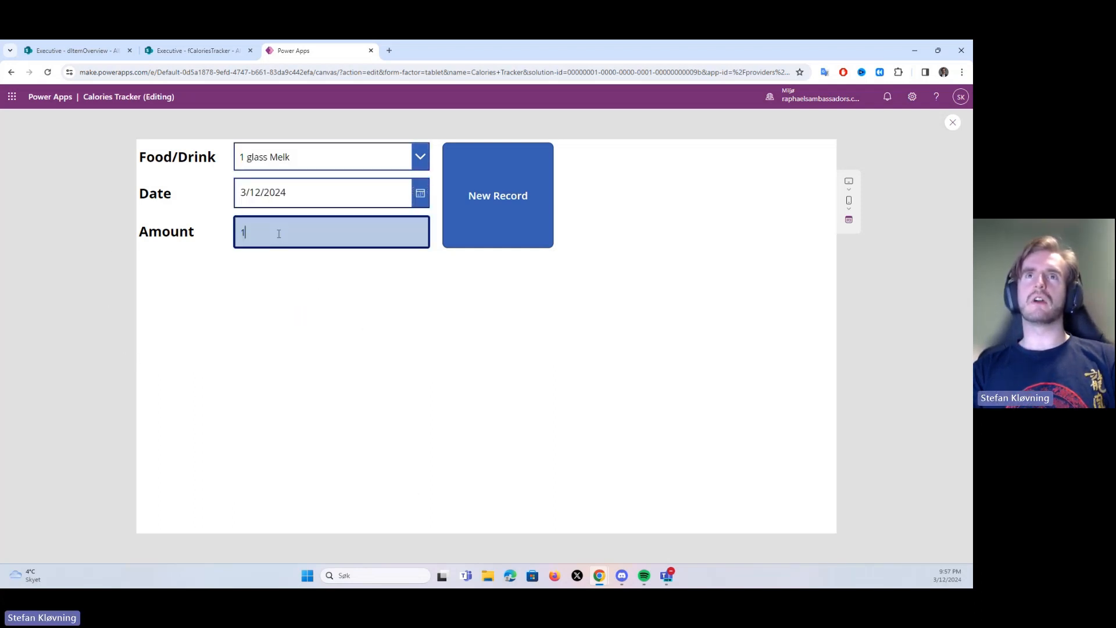
pyautogui.write('1')
# Check the last rows of the fCaloriesTracker list in SharePoint, then submit the new record in Power Apps
pyautogui.click(183, 56)
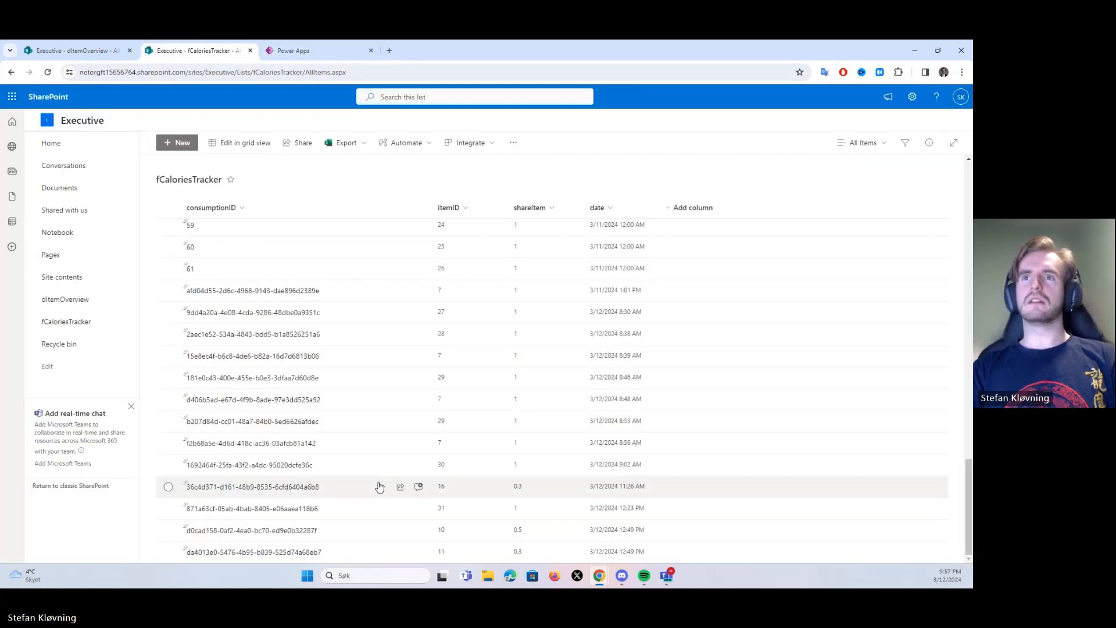
pyautogui.click(292, 50)
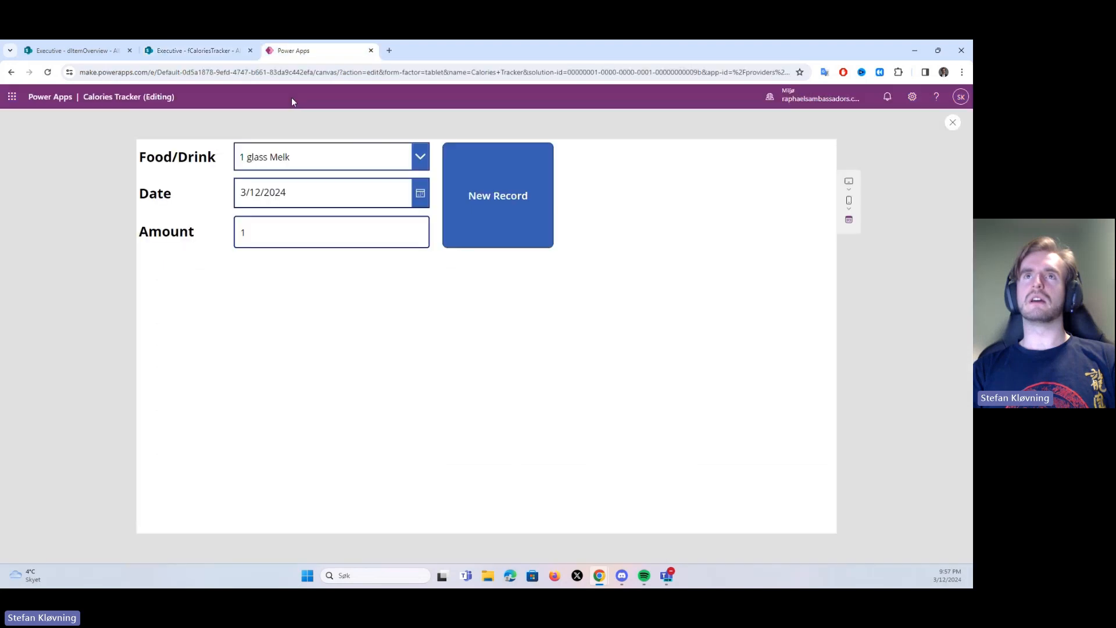
pyautogui.click(509, 193)
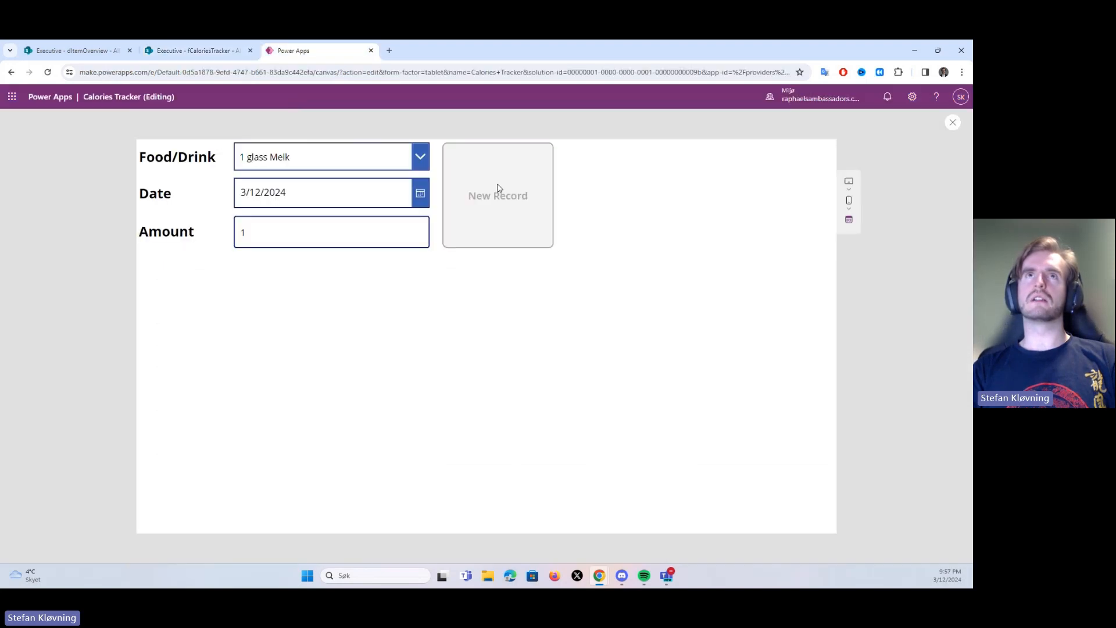
# Reload the fCaloriesTracker list in SharePoint and examine its newest row
pyautogui.click(182, 49)
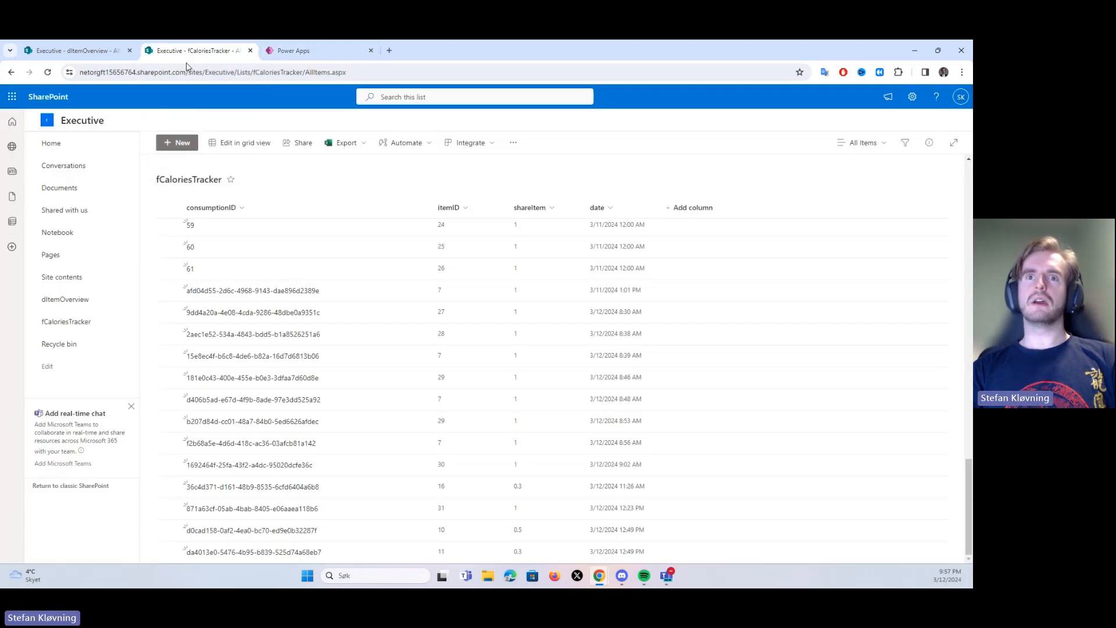
pyautogui.click(47, 72)
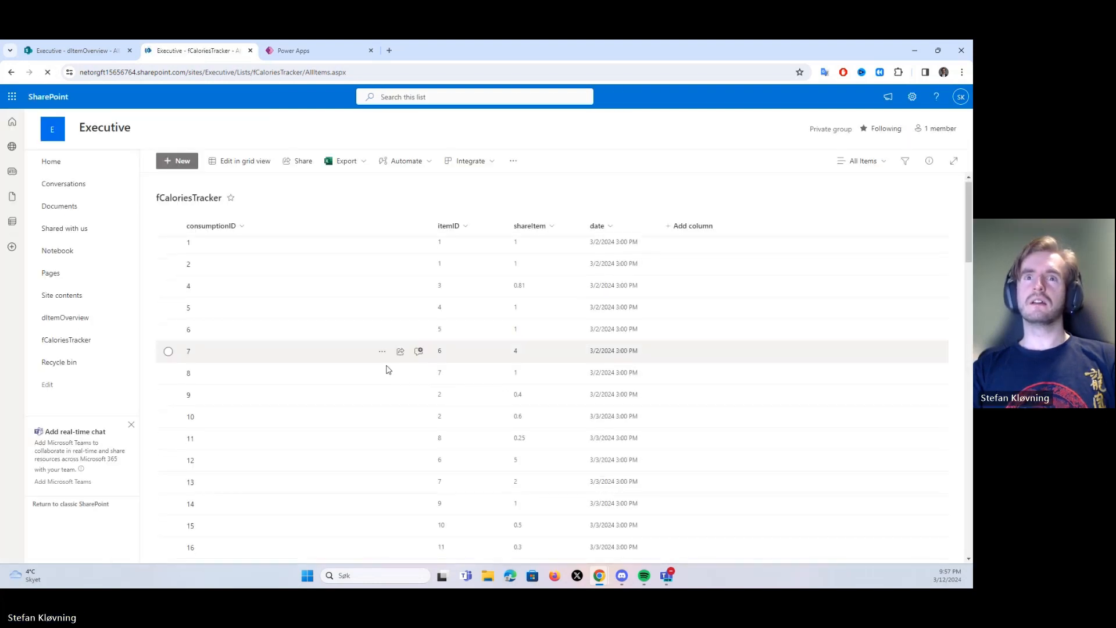
pyautogui.scroll(-8, 386, 353)
pyautogui.scroll(-10, 385, 353)
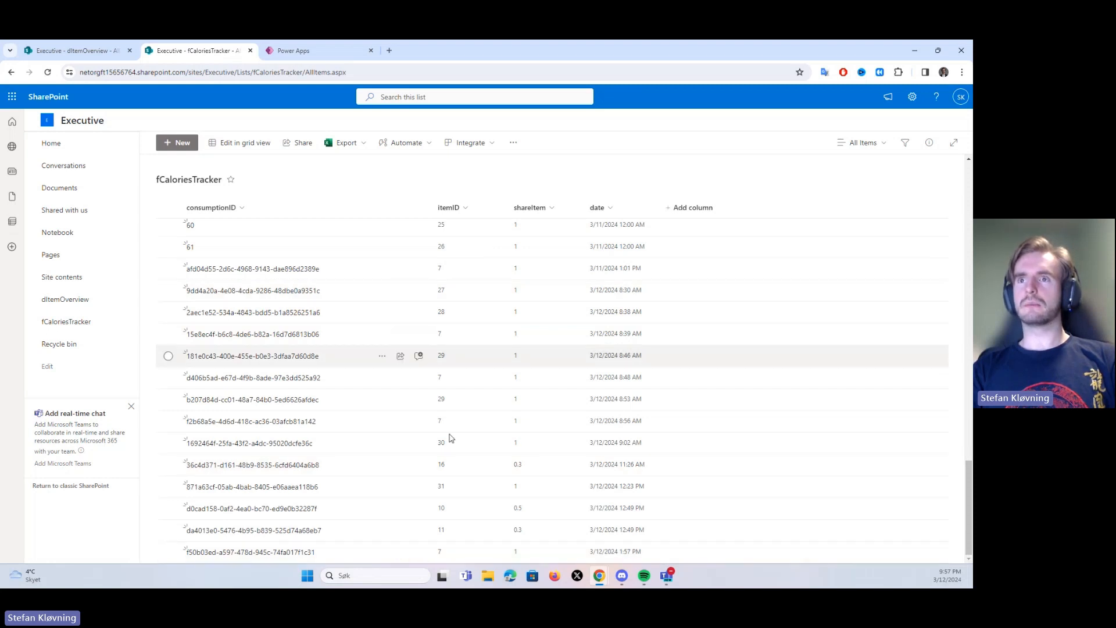
# Look up the itemID of 1 glass Melk in dItemOverview and compare it with the newest fCaloriesTracker row and the app form
pyautogui.click(87, 53)
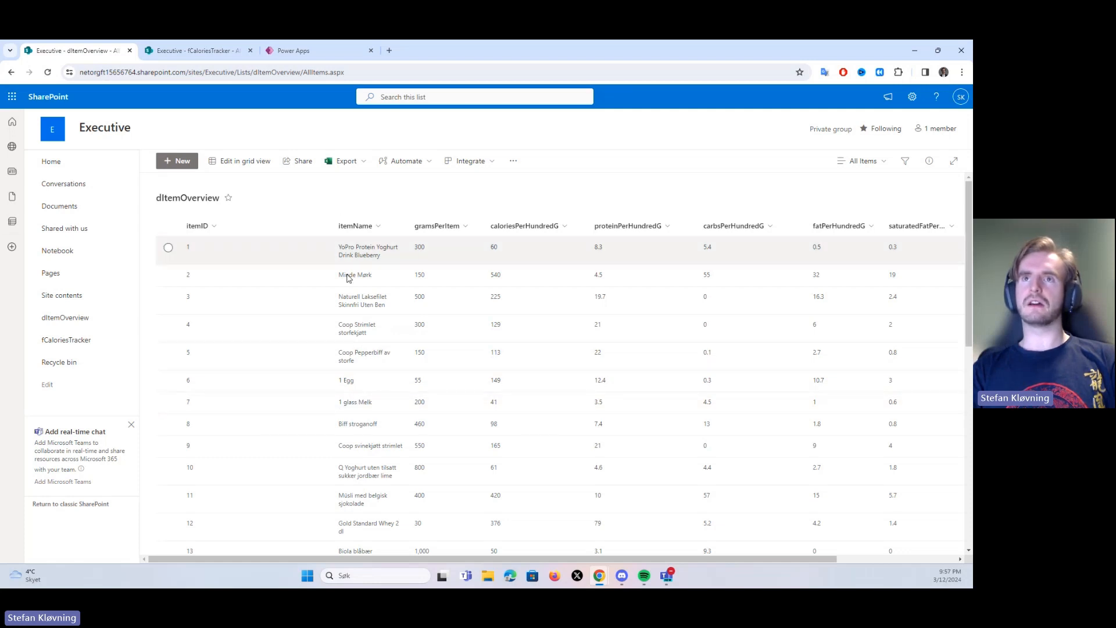
pyautogui.scroll(-1, 354, 414)
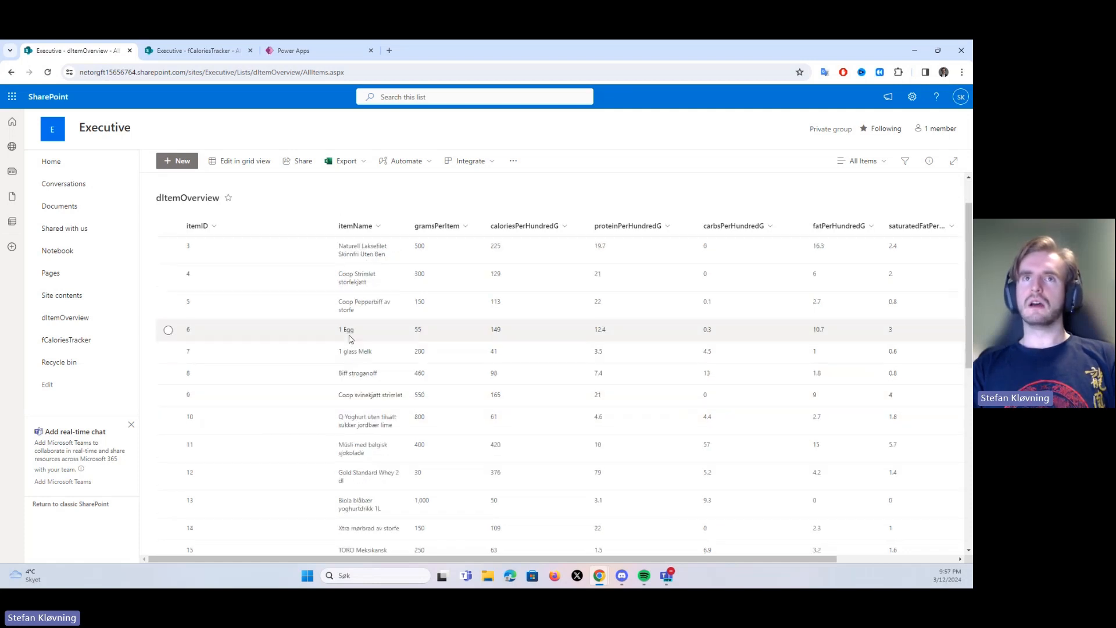
pyautogui.click(198, 51)
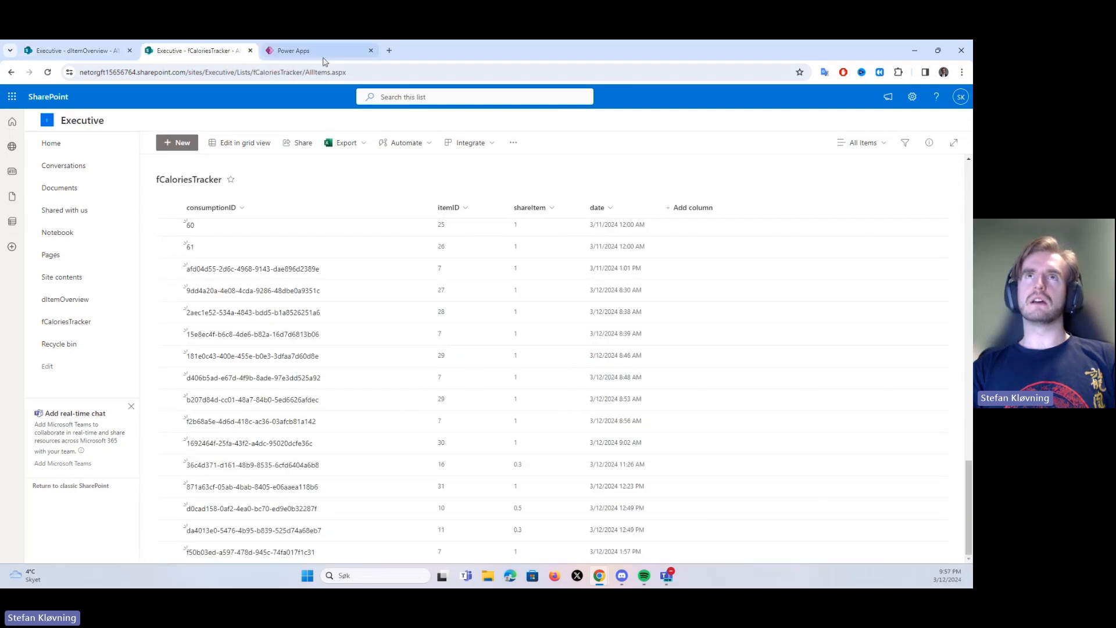
pyautogui.click(294, 51)
# Delete the test record dated 3/12/2024 1:57 PM from the fCaloriesTracker list in SharePoint
pyautogui.click(180, 50)
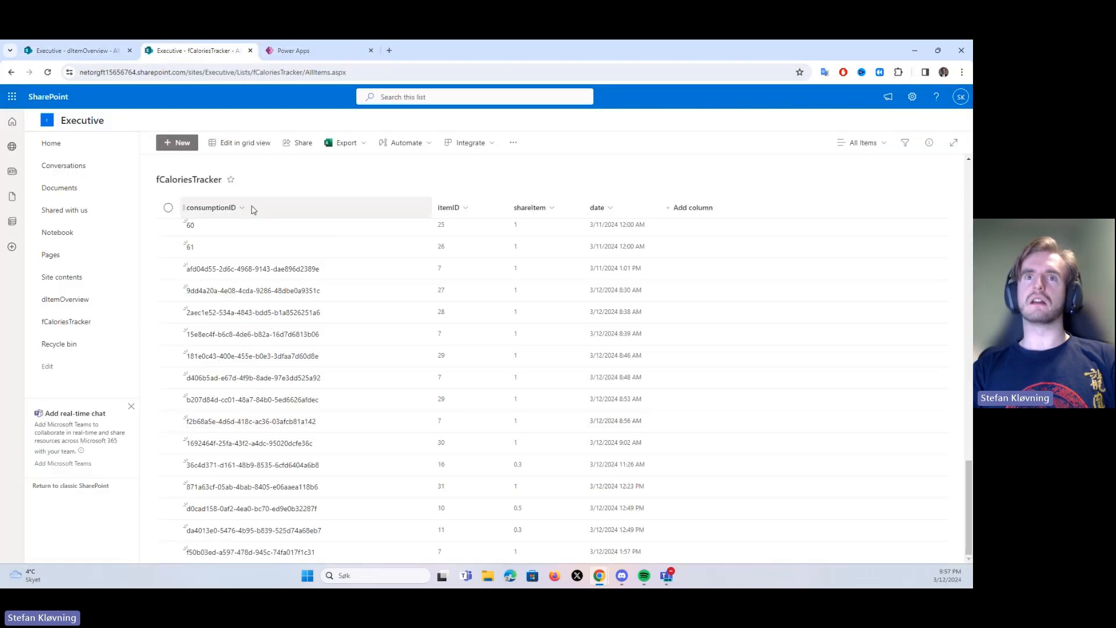
pyautogui.click(168, 552)
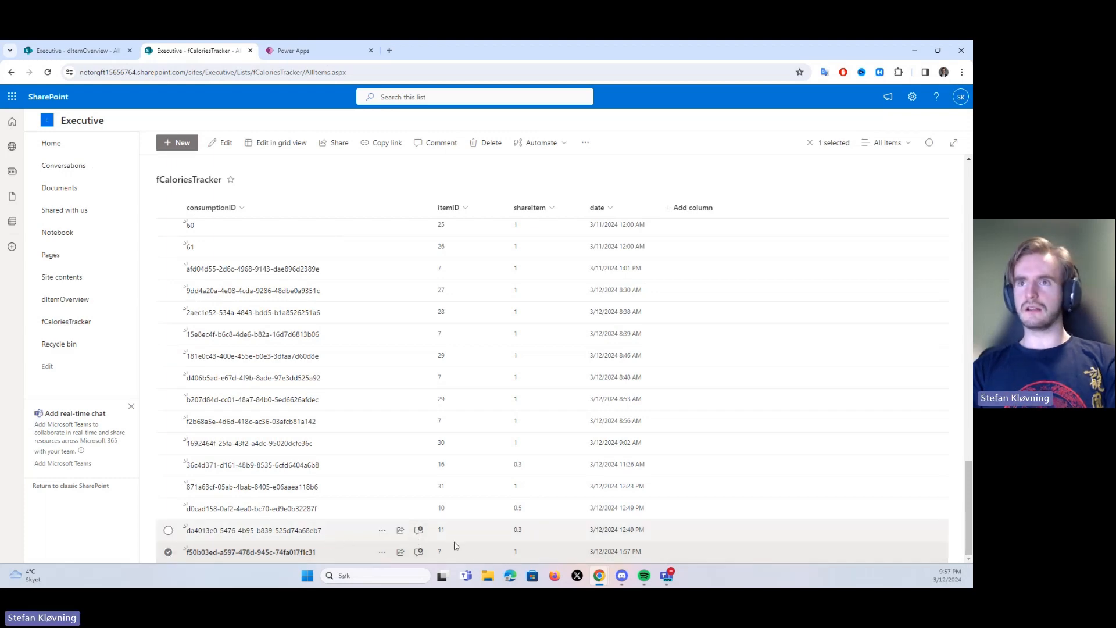
pyautogui.press('Delete')
pyautogui.click(526, 365)
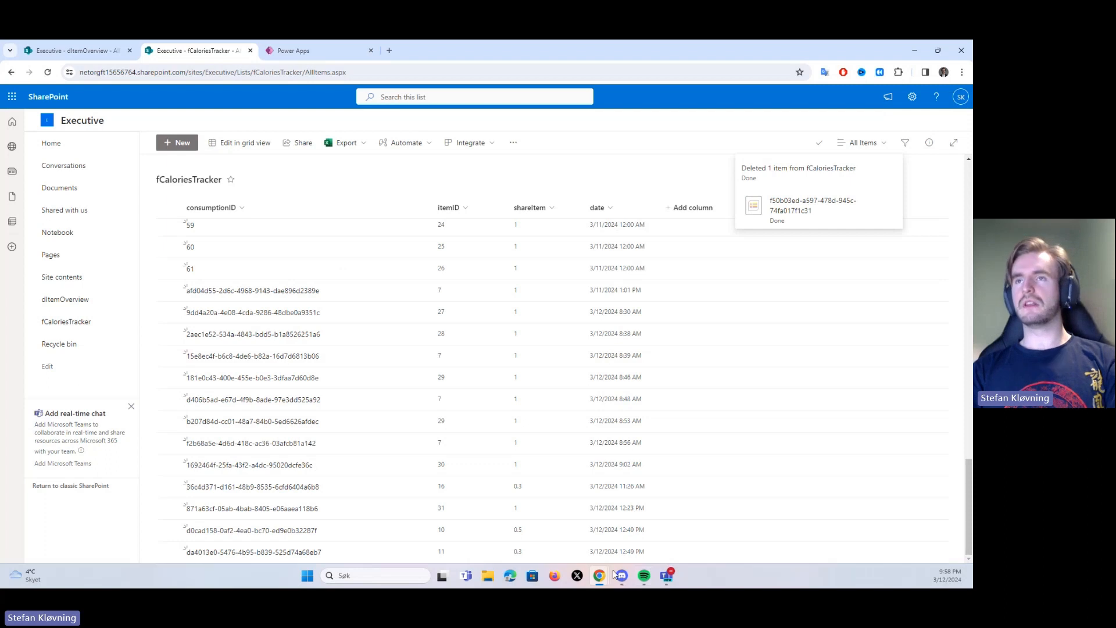
# Review the earlier fCaloriesTracker rows and the app's input form in Power Apps, then return to the SharePoint list
pyautogui.scroll(3, 326, 291)
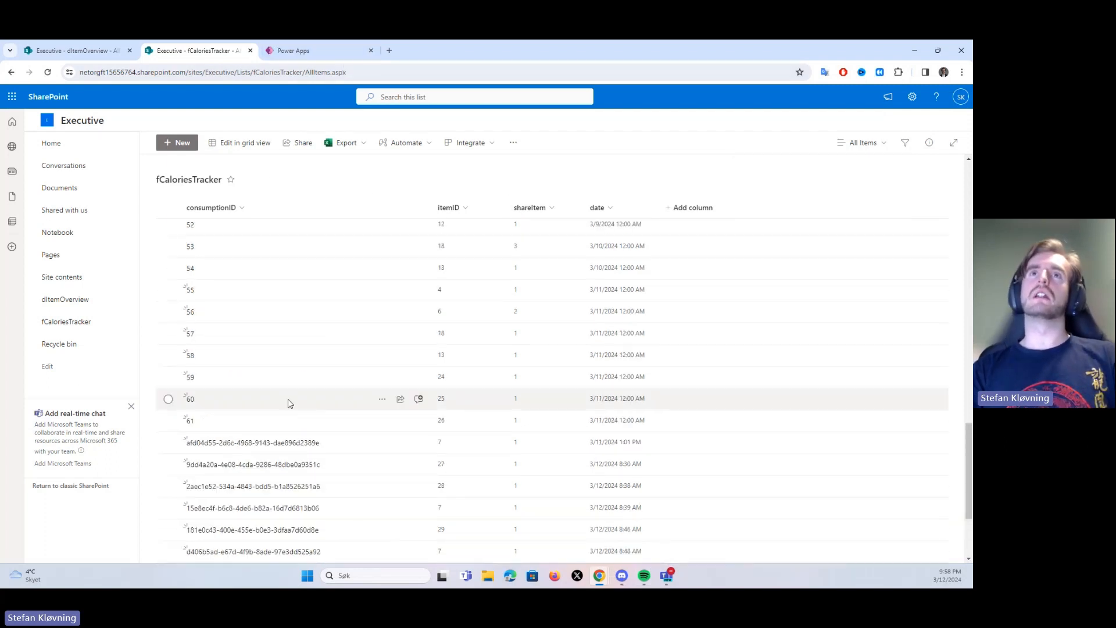
pyautogui.click(292, 44)
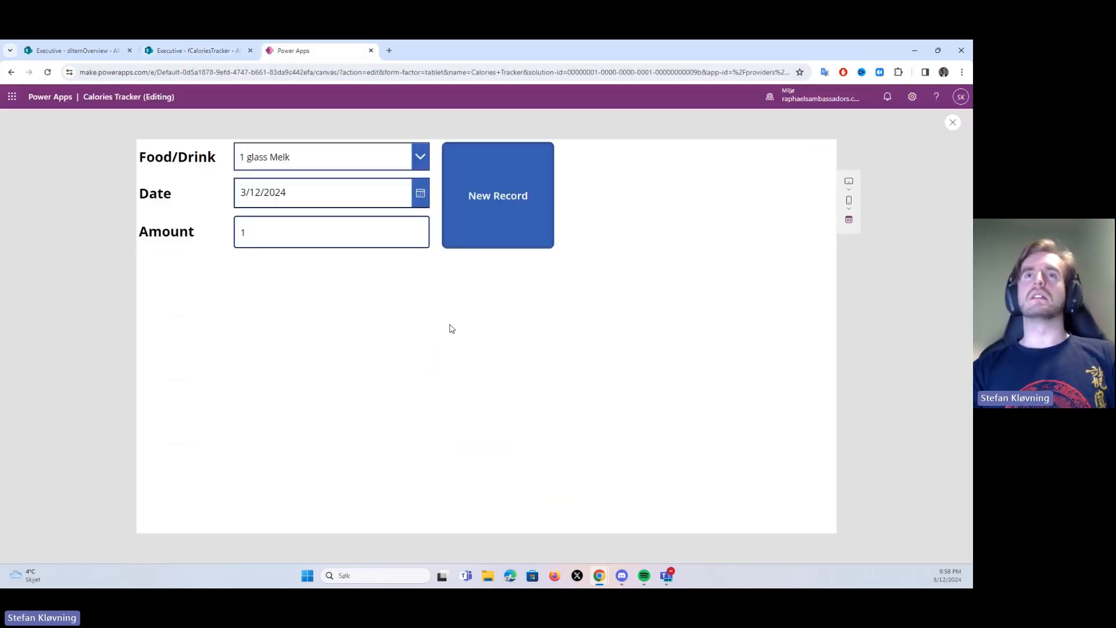
pyautogui.click(463, 172)
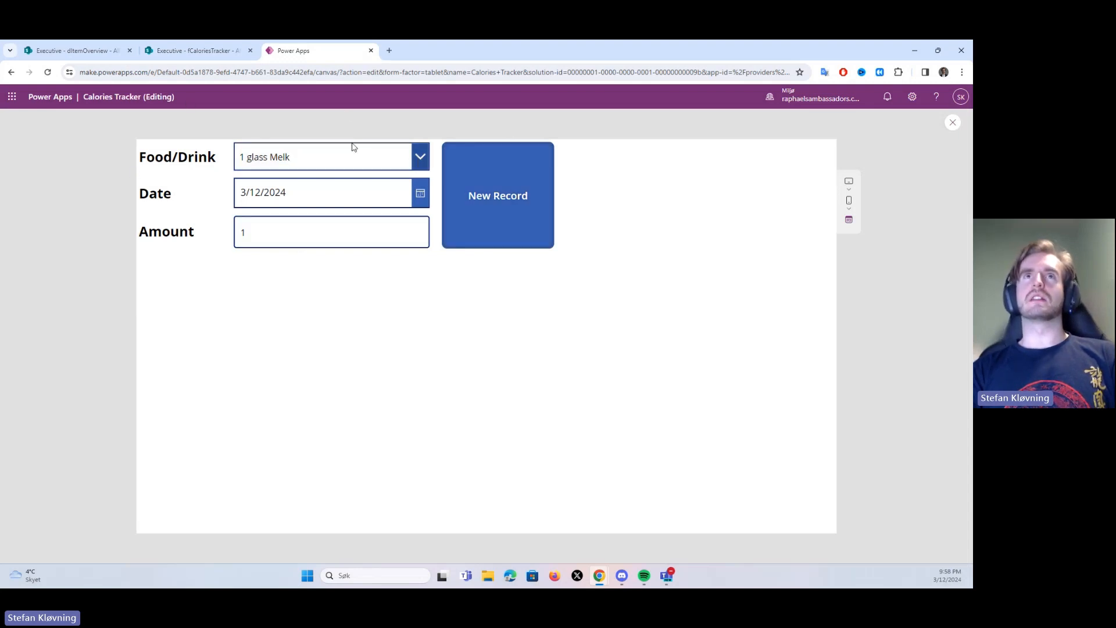
pyautogui.click(186, 51)
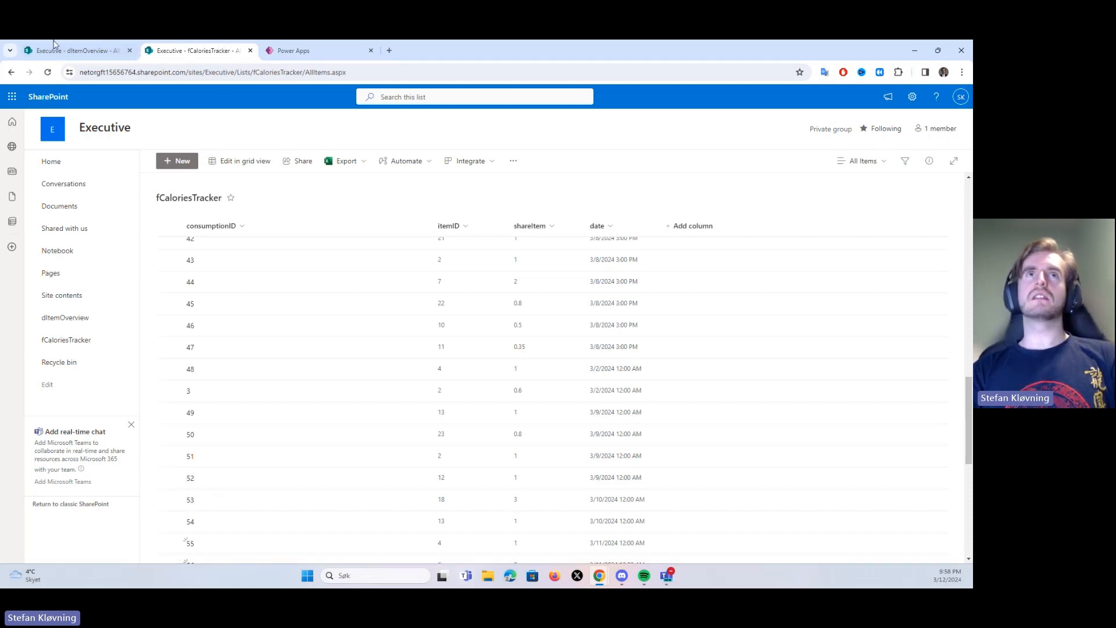
# Switch to the Calories Tracker report in Power BI Desktop, move its window onto this screen and maximize it
pyautogui.click(378, 576)
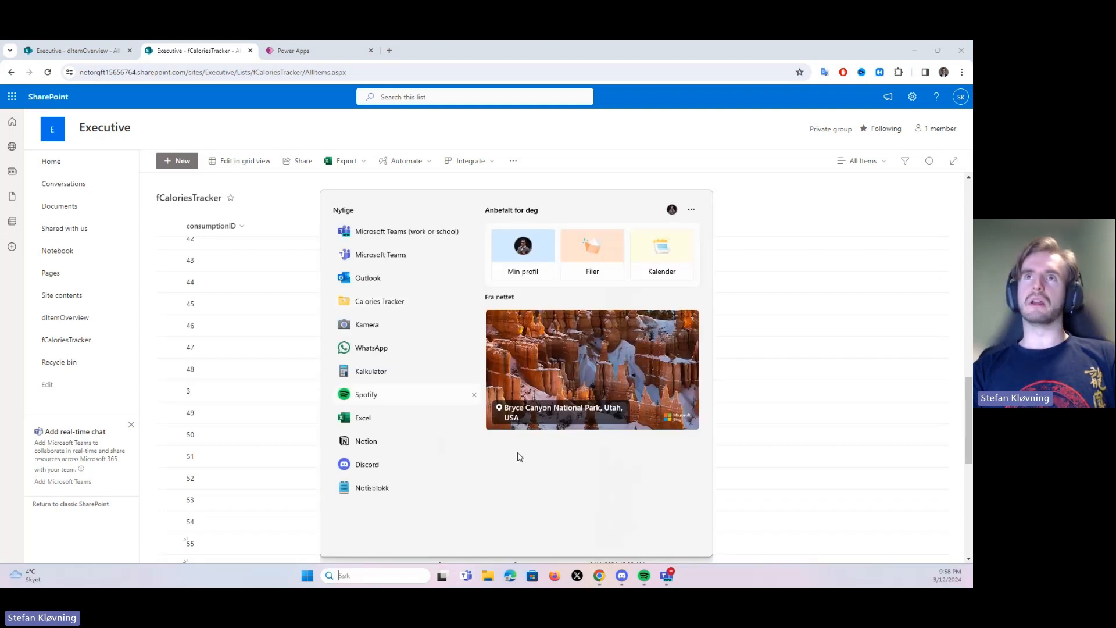
pyautogui.press('Escape')
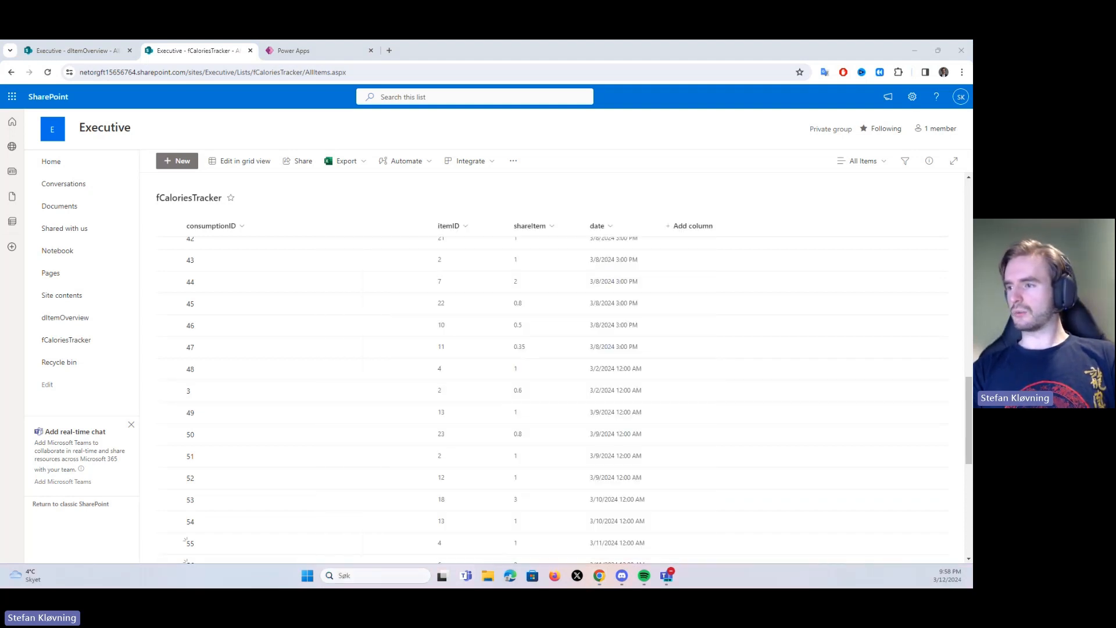
pyautogui.scroll(8, 552, 395)
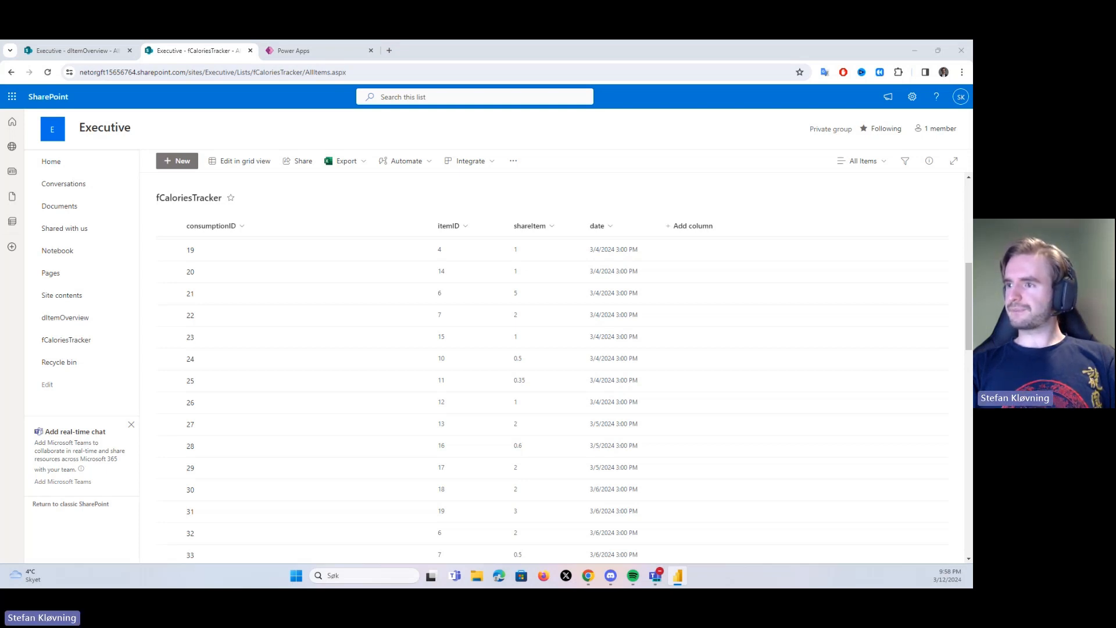
pyautogui.moveTo(971, 372); pyautogui.dragTo(212, 100)
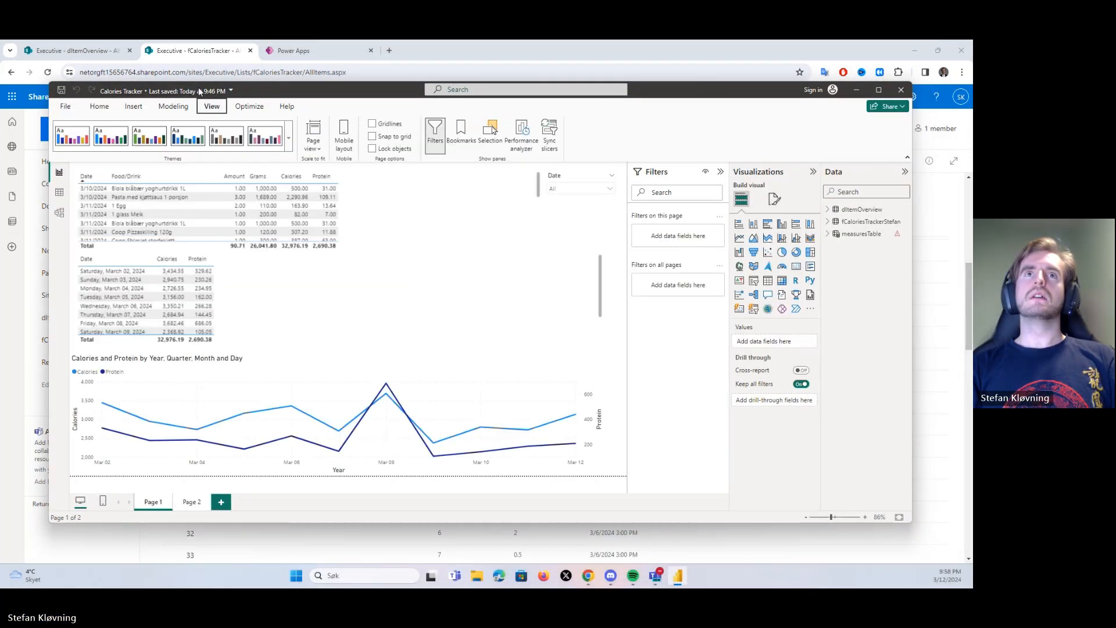
pyautogui.doubleClick(190, 85)
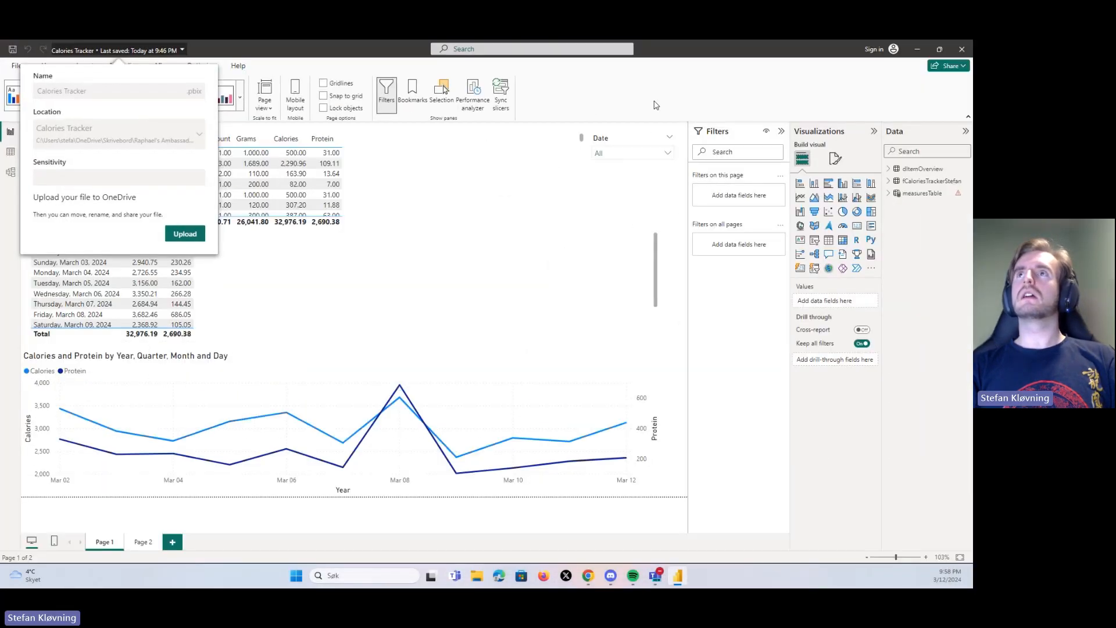
pyautogui.click(657, 105)
# Filter the report's Date slicer to show only 3/12/2024
pyautogui.click(666, 153)
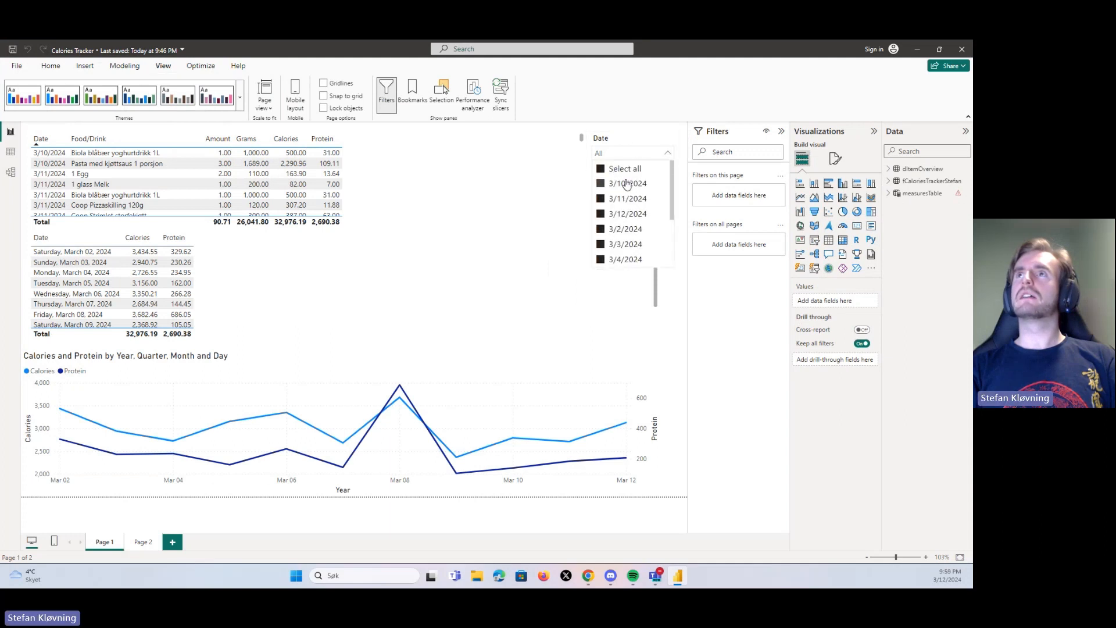
pyautogui.click(601, 169)
pyautogui.click(601, 214)
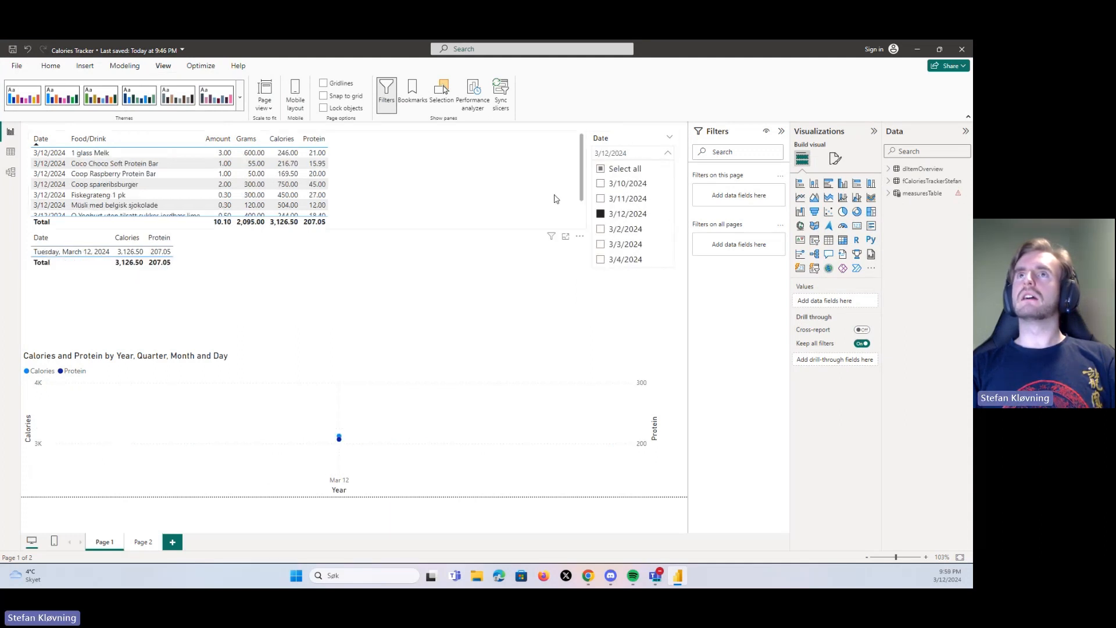
# Examine the food and drink rows for 3/12/2024 and the day's calories and protein point in the line chart
pyautogui.scroll(-2, 150, 173)
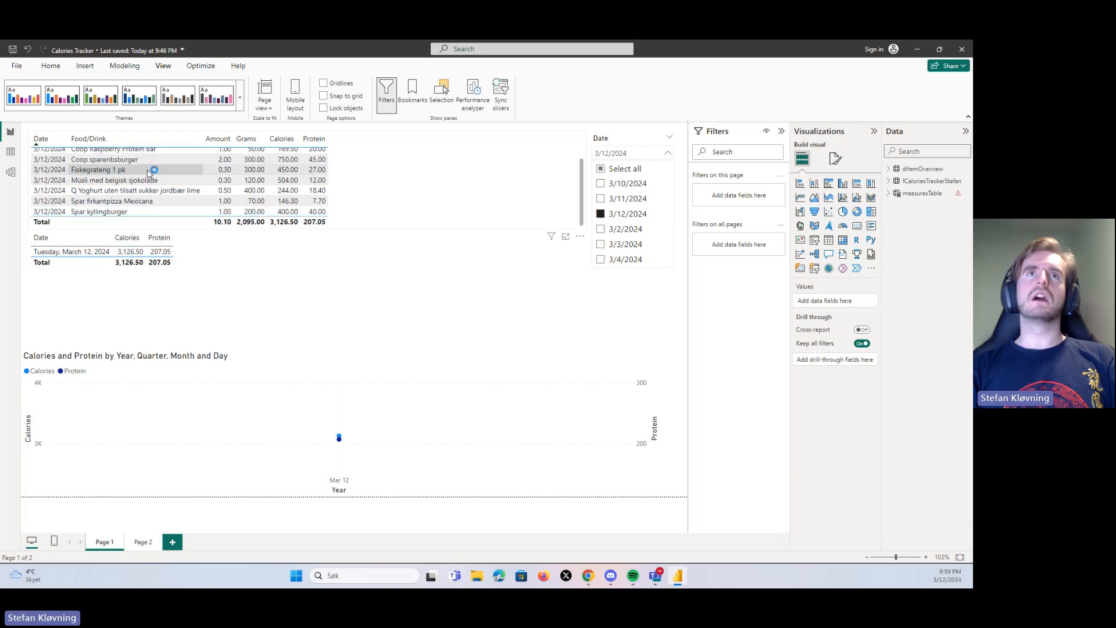
pyautogui.scroll(2, 150, 173)
pyautogui.scroll(-2, 139, 178)
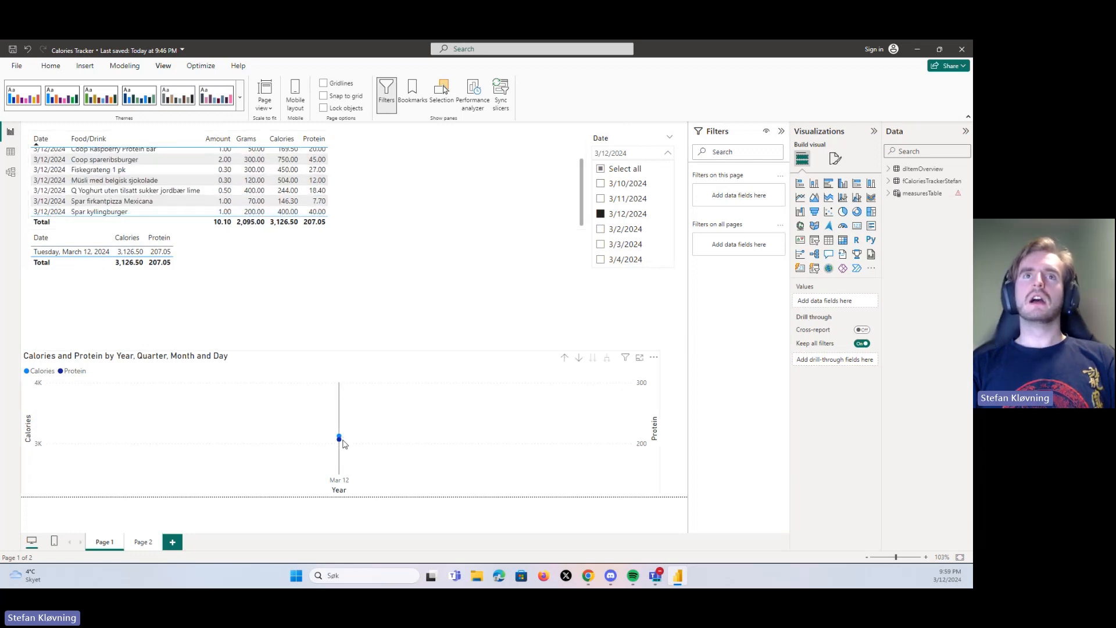
pyautogui.moveTo(343, 444)
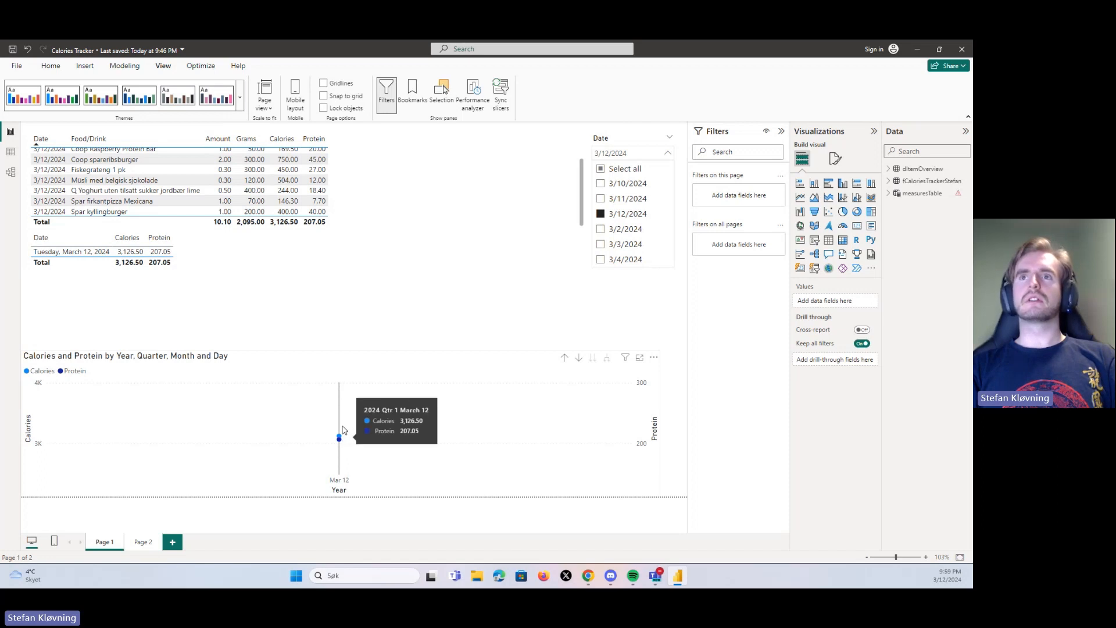
pyautogui.scroll(3, 80, 165)
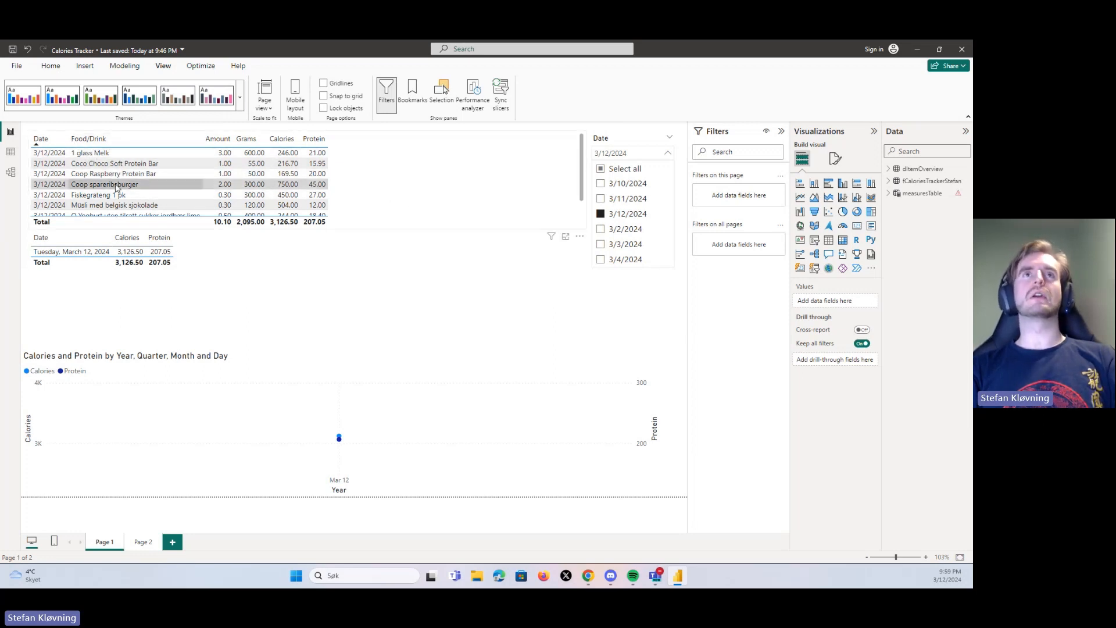
pyautogui.scroll(-2, 114, 179)
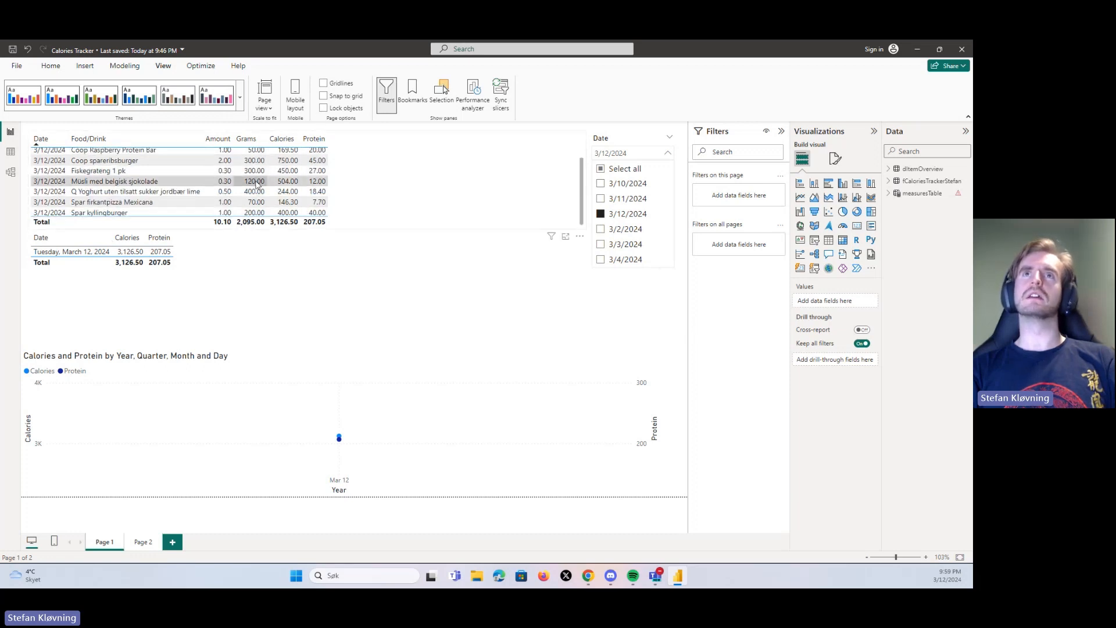
# Read through the grams, calories and protein of the 3/12/2024 items in the report's food and drink table
pyautogui.scroll(2, 256, 182)
pyautogui.scroll(-2, 255, 212)
pyautogui.scroll(2, 282, 208)
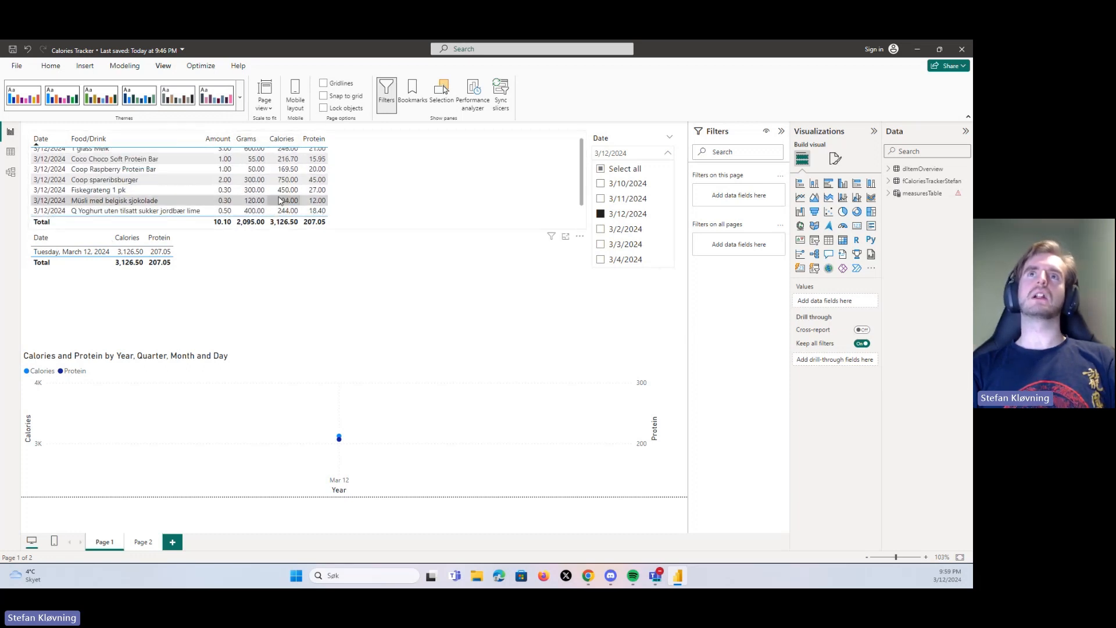
pyautogui.scroll(1, 259, 168)
pyautogui.scroll(-2, 255, 158)
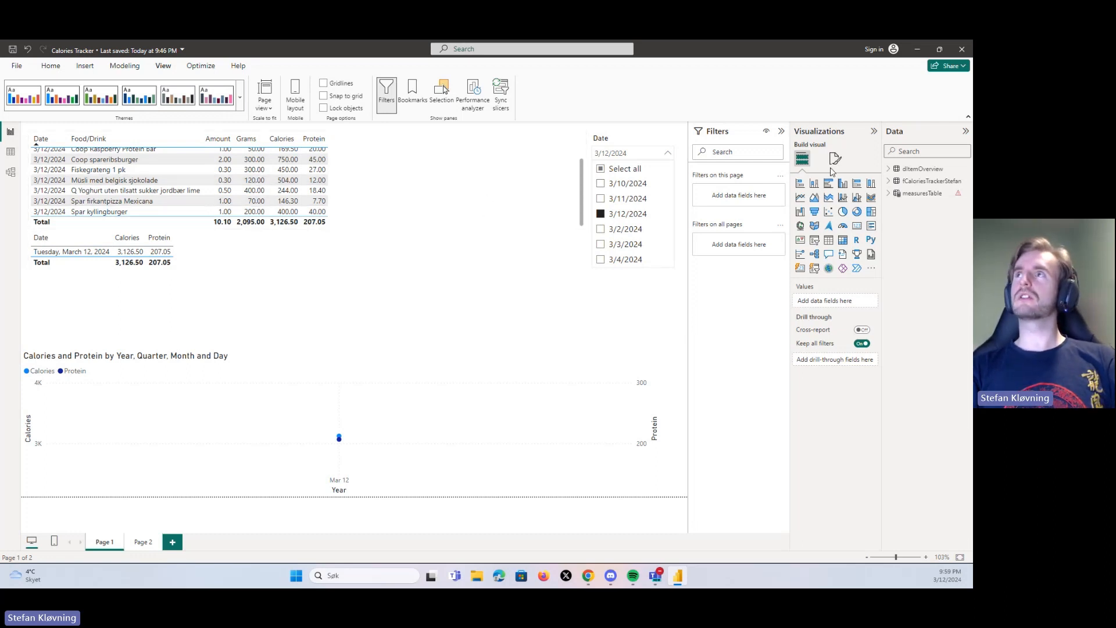
# Minimize the Power BI report, switch to the Calories Tracker app preview in Power Apps and check its Food/Drink dropdown
pyautogui.click(918, 48)
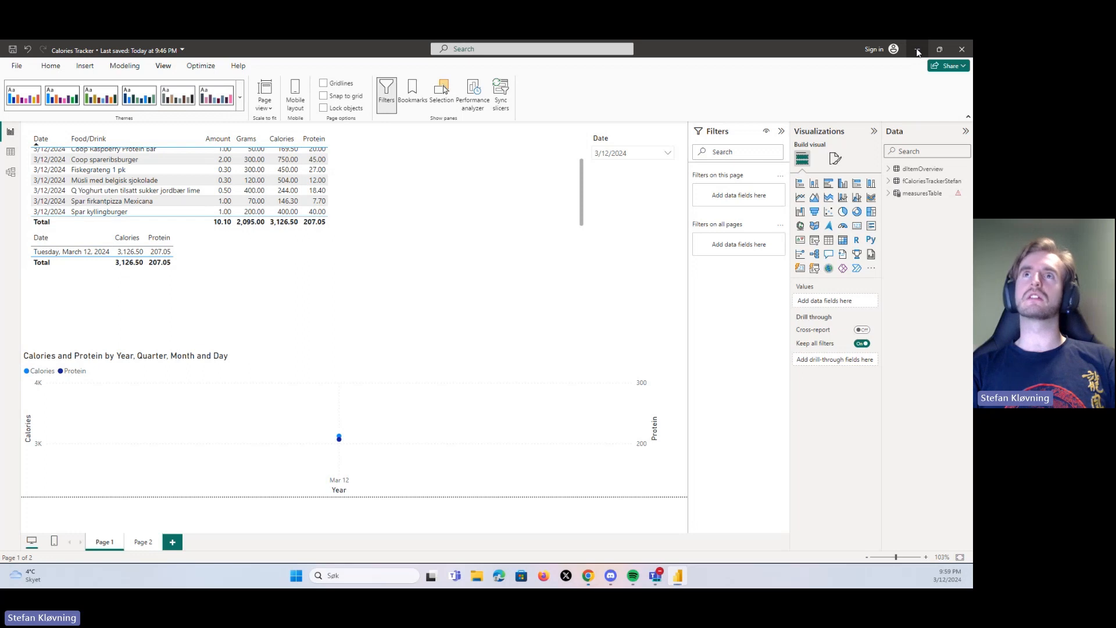
pyautogui.click(275, 55)
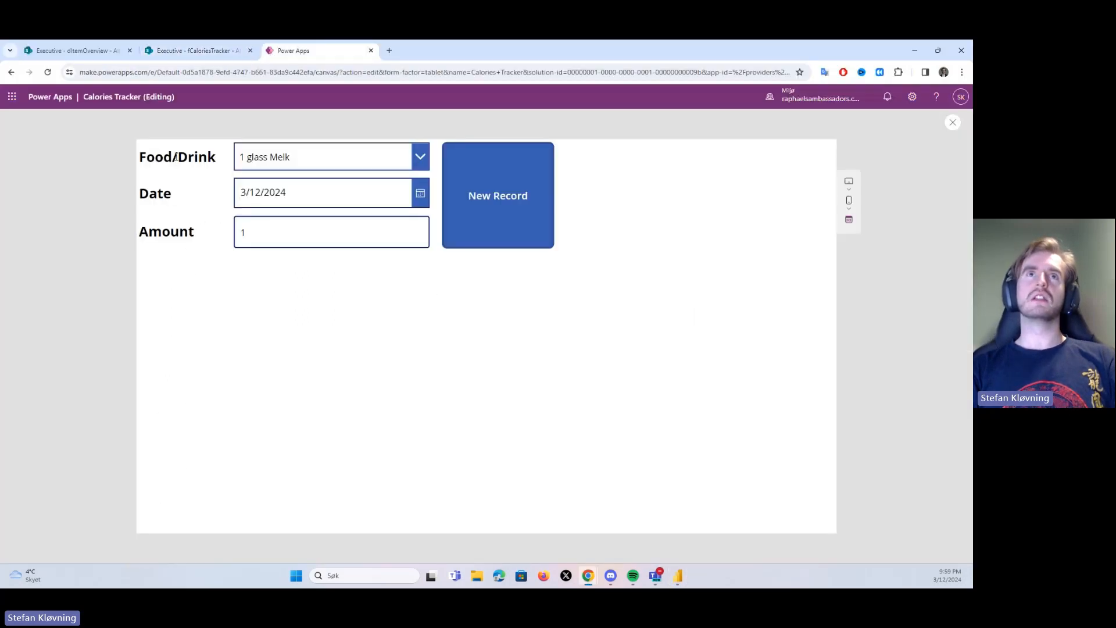
pyautogui.click(276, 155)
pyautogui.click(277, 156)
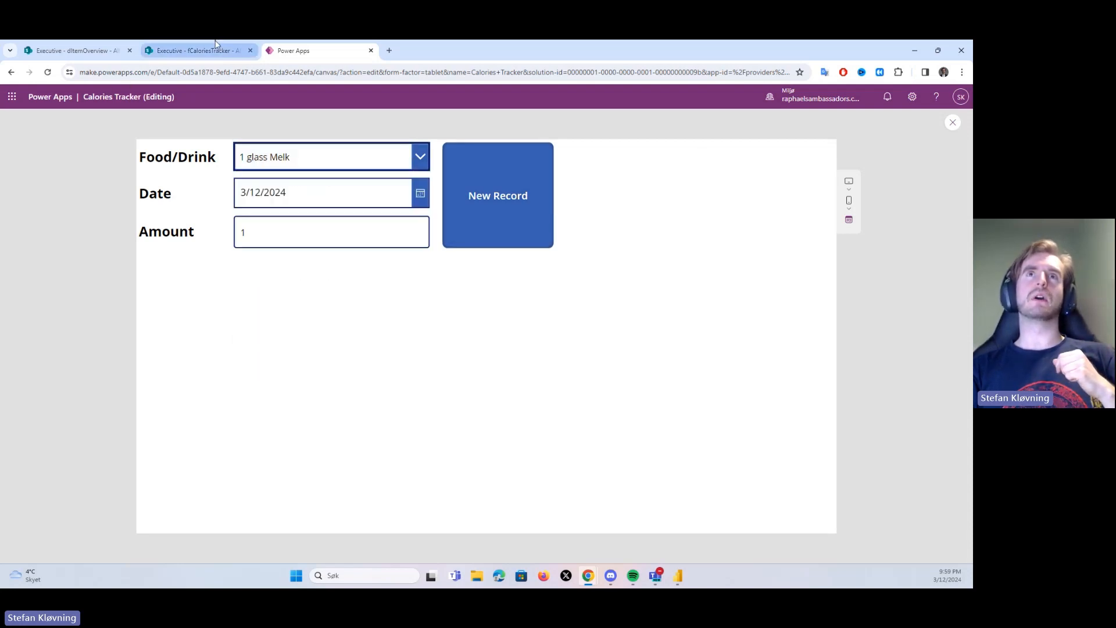
# Compare the dItemOverview and fCaloriesTracker lists in SharePoint, then return to the Calories Tracker app preview
pyautogui.click(192, 52)
pyautogui.click(76, 50)
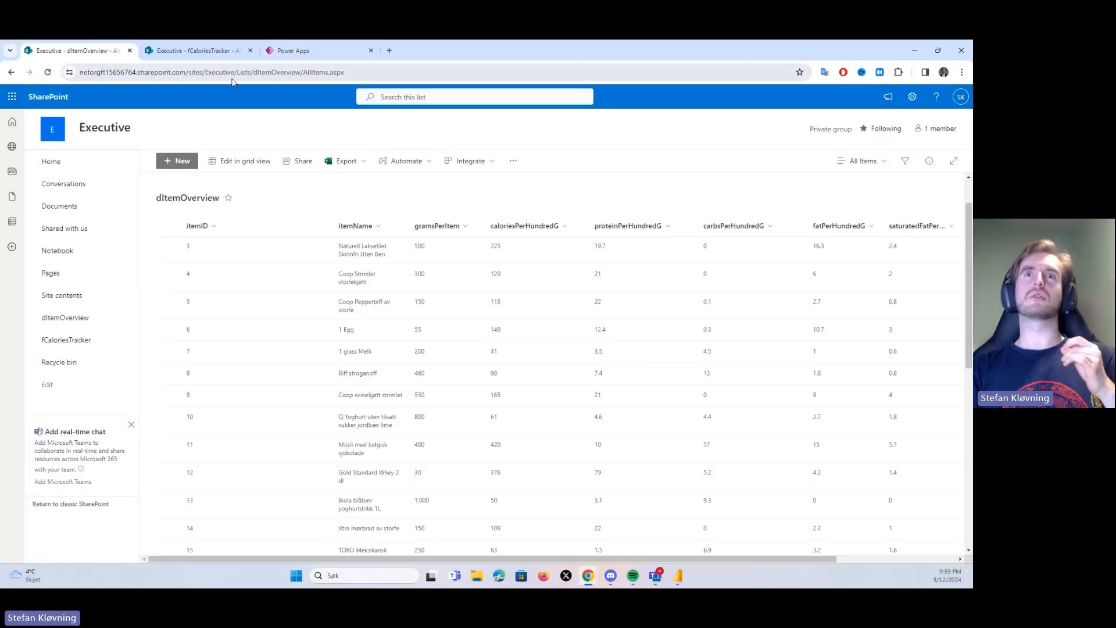
pyautogui.click(212, 52)
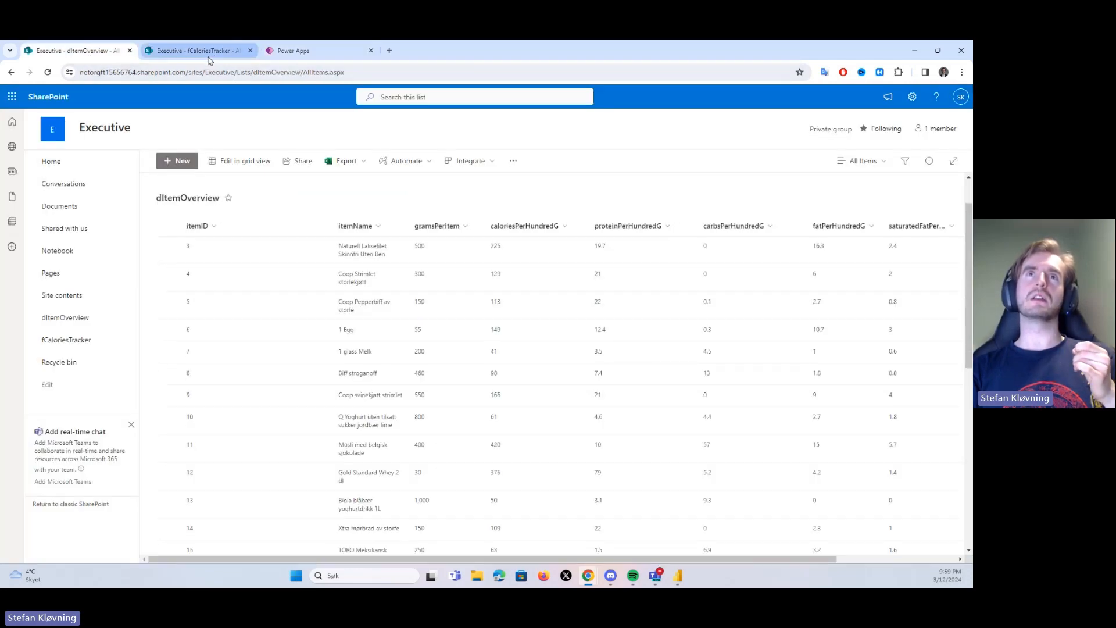
pyautogui.click(80, 52)
pyautogui.click(181, 54)
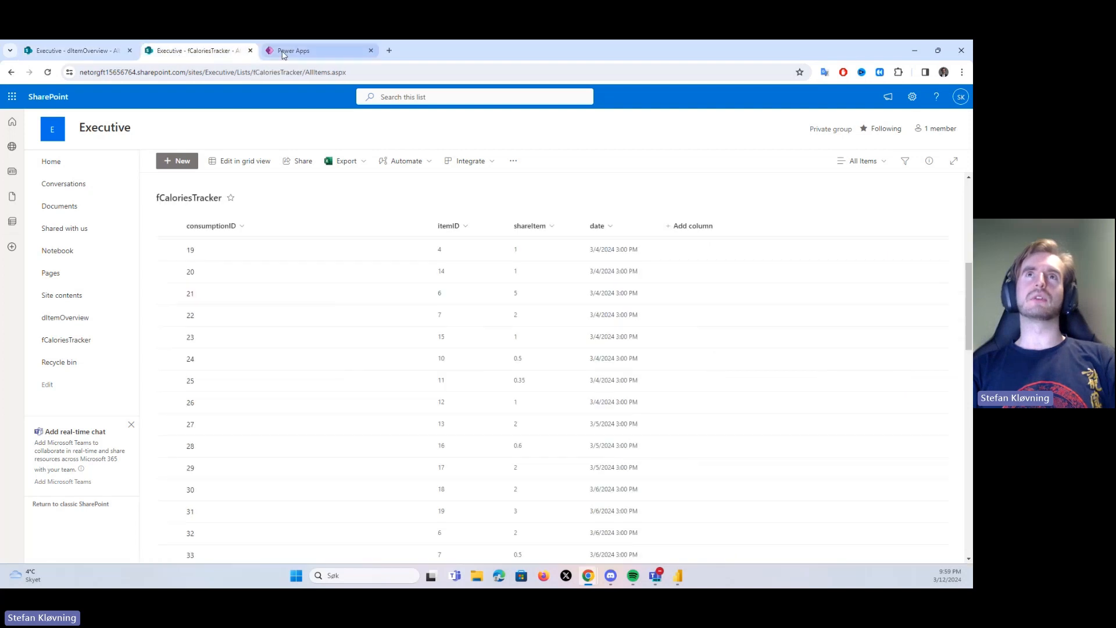
pyautogui.click(302, 52)
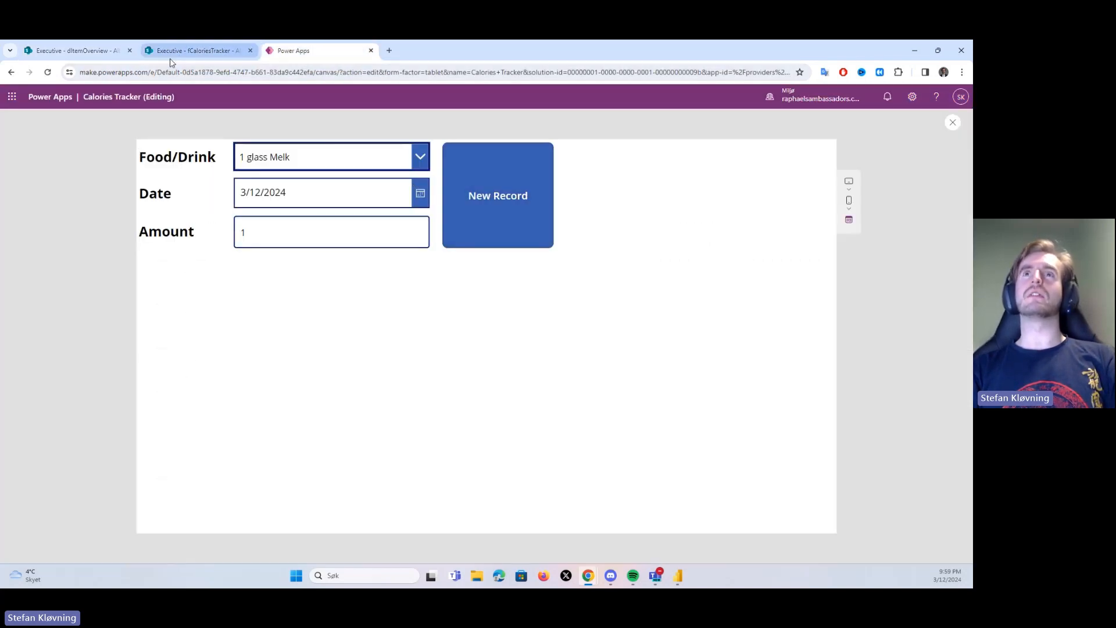
pyautogui.moveTo(171, 62)
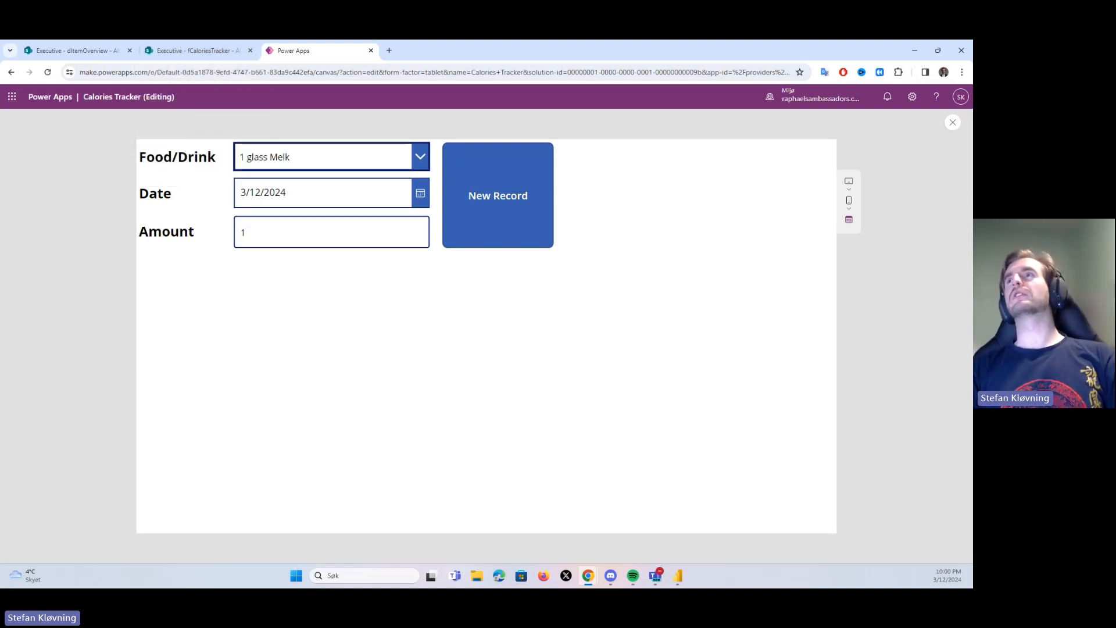
# Exit the app preview and examine the full OnSelect formula of the New Record button, then collapse the formula
pyautogui.click(952, 125)
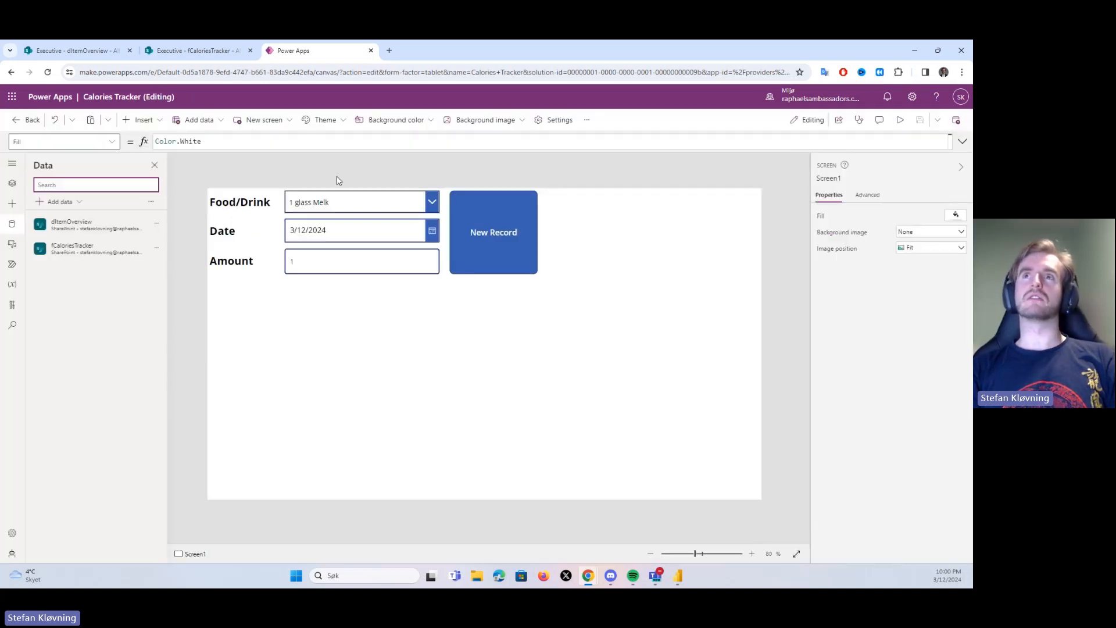
pyautogui.click(464, 231)
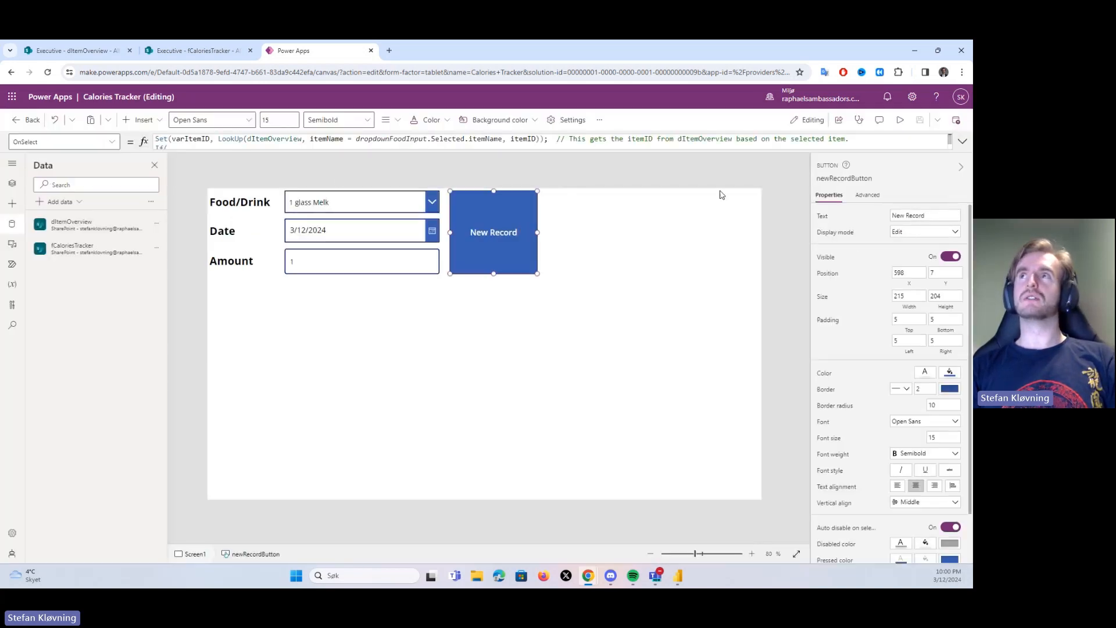
pyautogui.click(962, 142)
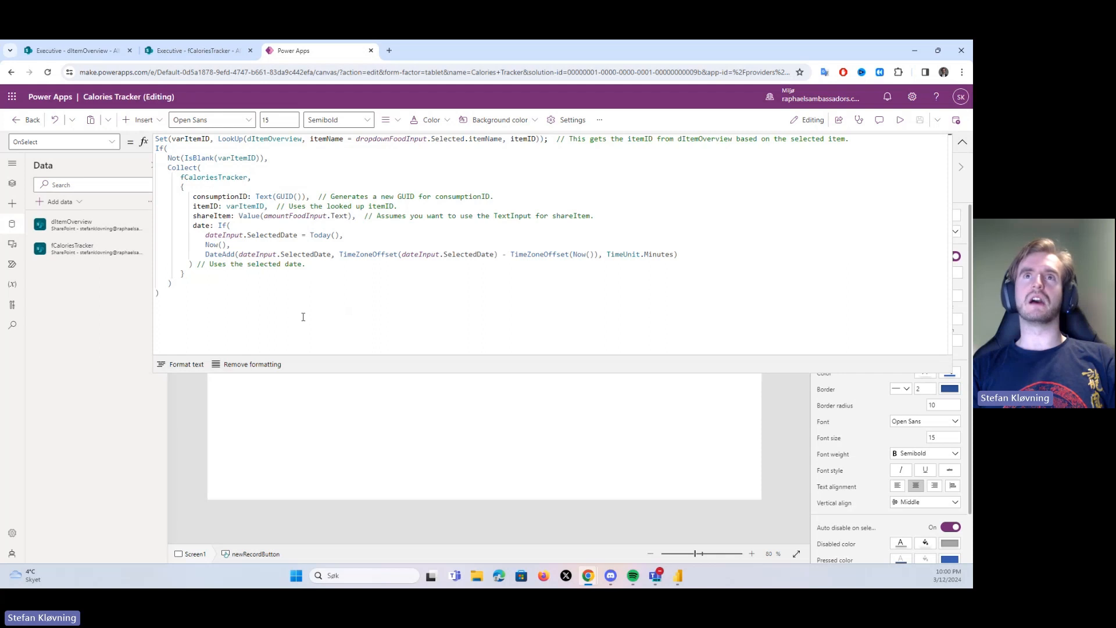
pyautogui.click(275, 307)
pyautogui.hotkey('ctrl', 'a')
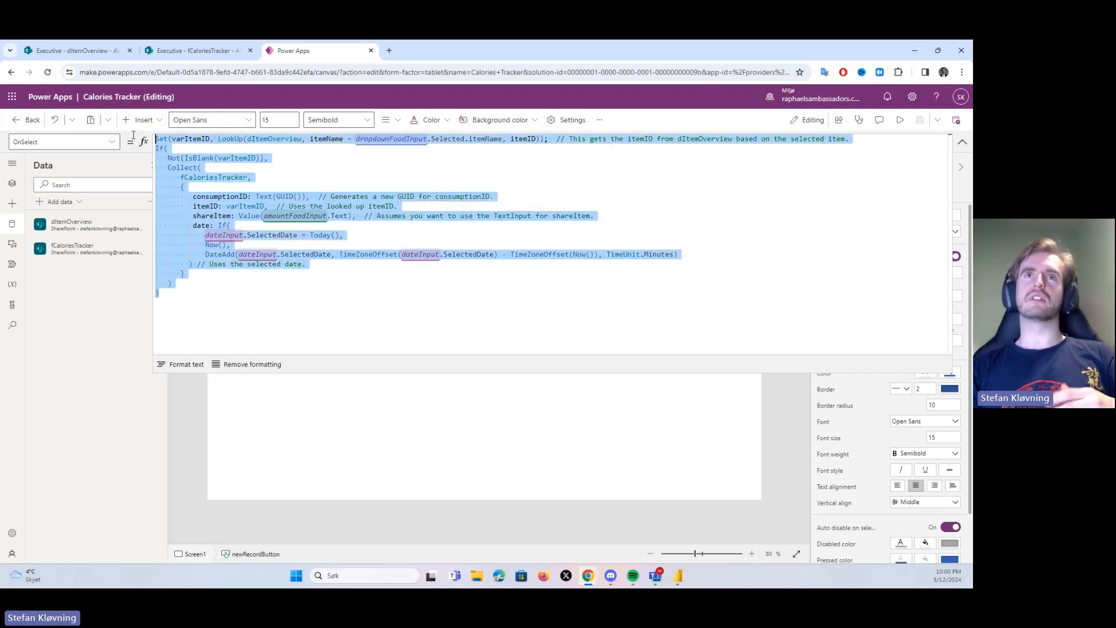
pyautogui.click(329, 324)
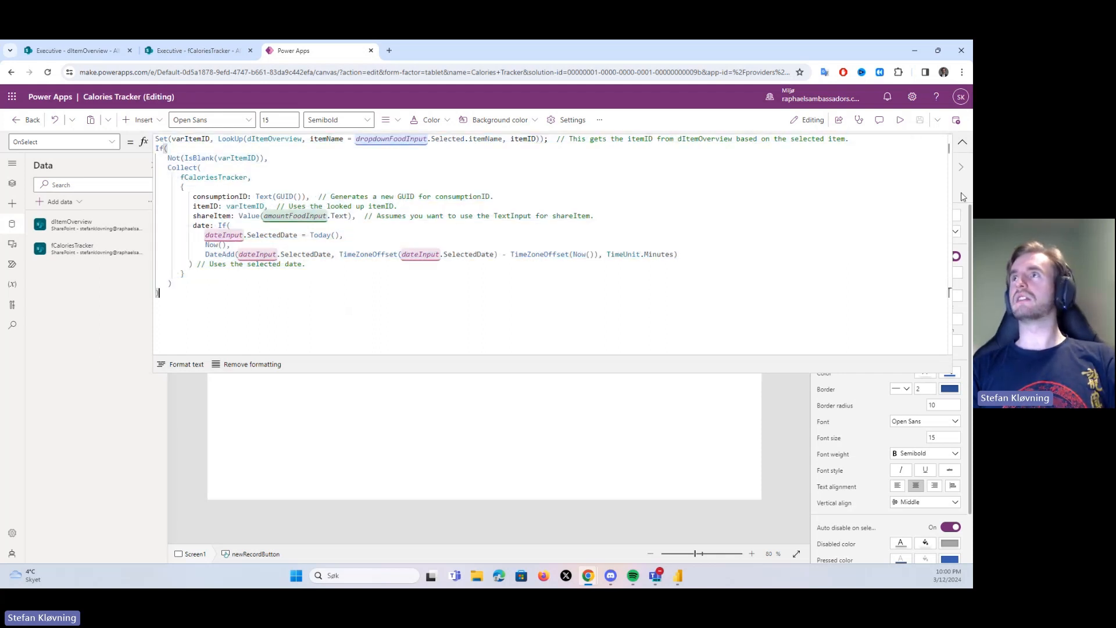
pyautogui.click(962, 142)
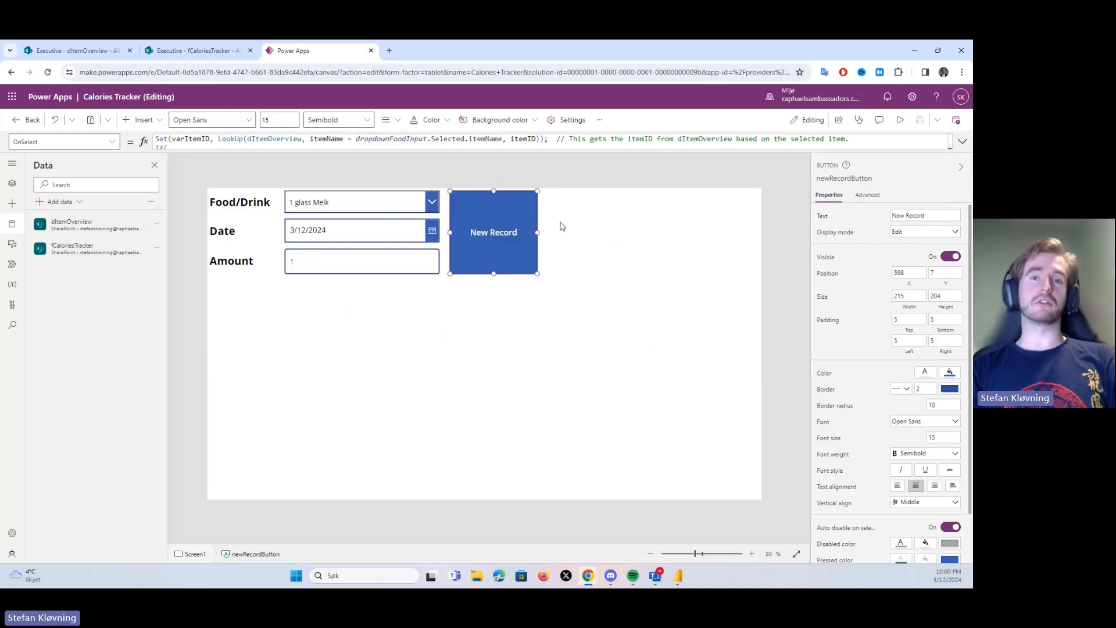
# Deselect the New Record button, glance at the dItemOverview list in SharePoint and return to the Power Apps editor
pyautogui.click(285, 184)
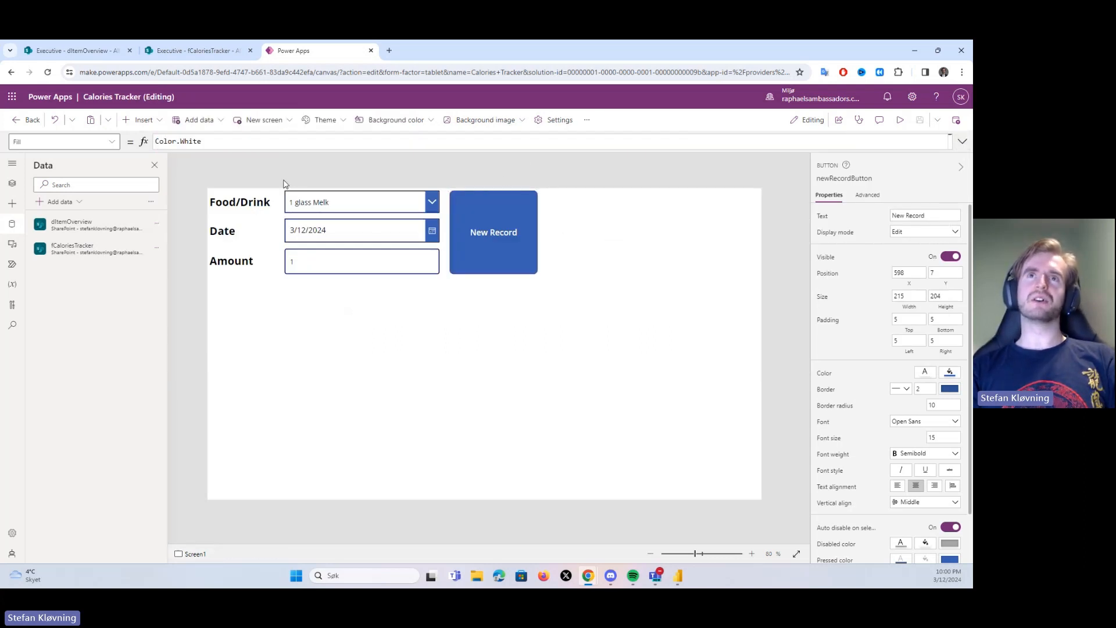
pyautogui.click(87, 50)
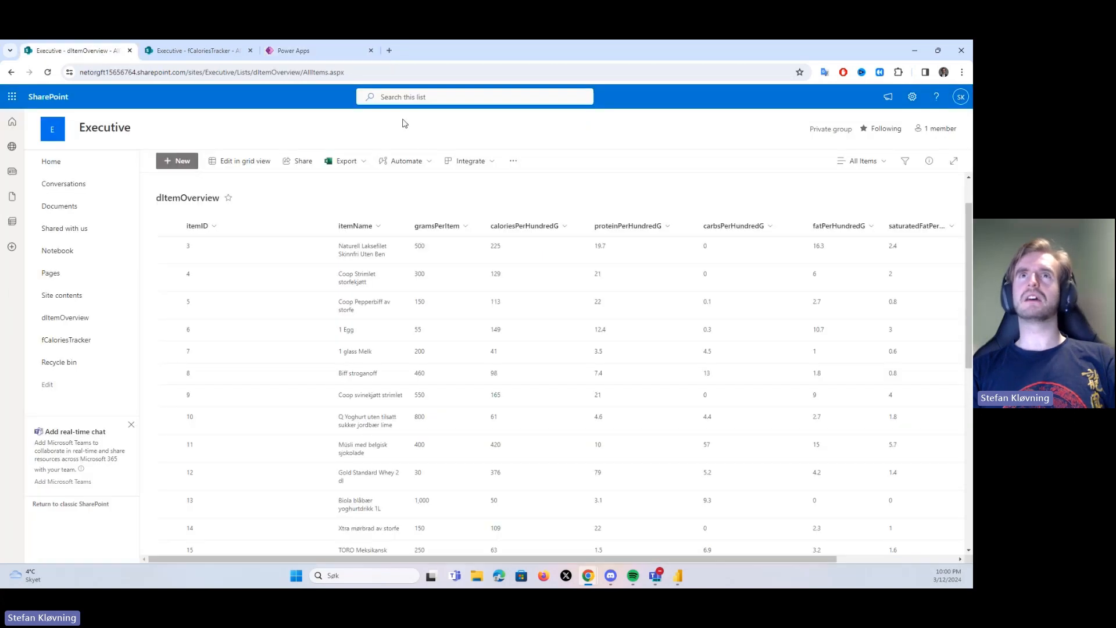
pyautogui.click(316, 51)
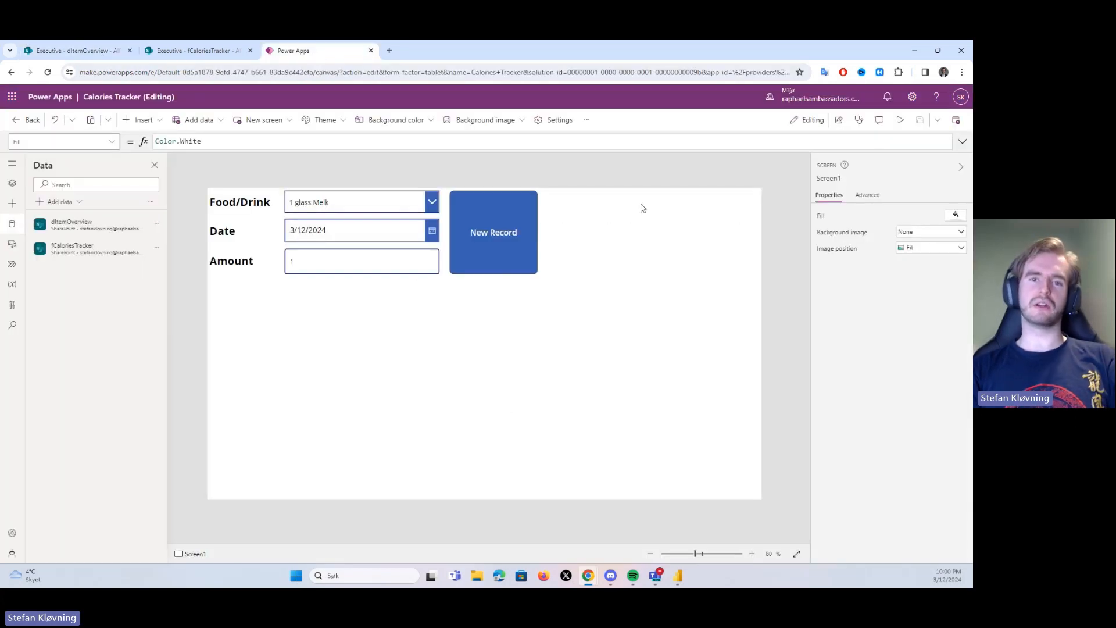